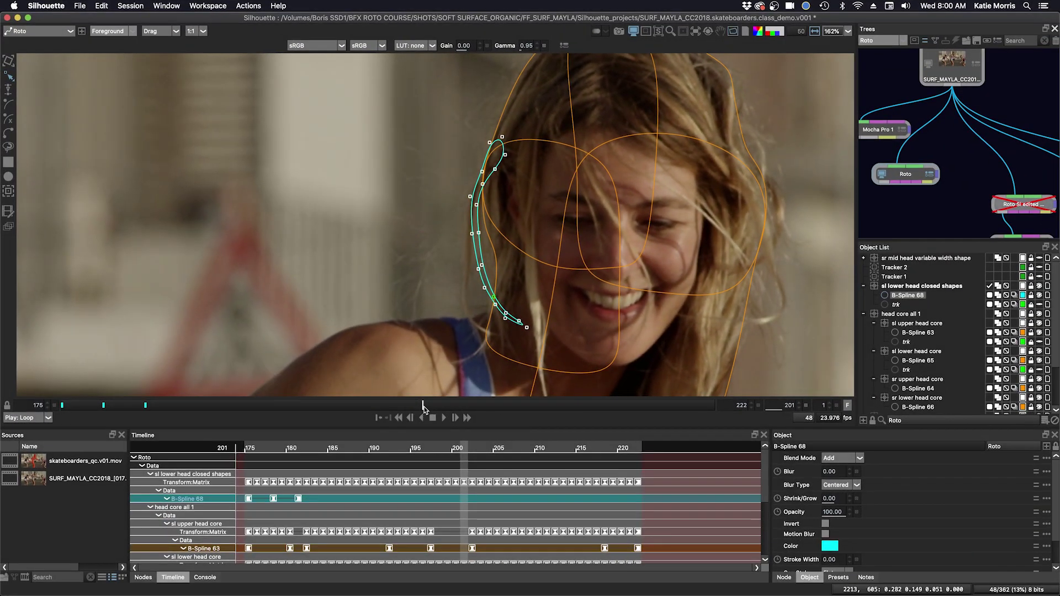
# Step: Duplicate the "sl lower head closed shapes" layer and rename the copy "sl lower head open shapes"
pyautogui.moveTo(424, 409)
pyautogui.mouseDown()
pyautogui.moveTo(474, 409)
pyautogui.moveTo(200, 409)
pyautogui.moveTo(429, 417)
pyautogui.mouseUp()
pyautogui.click(911, 286)
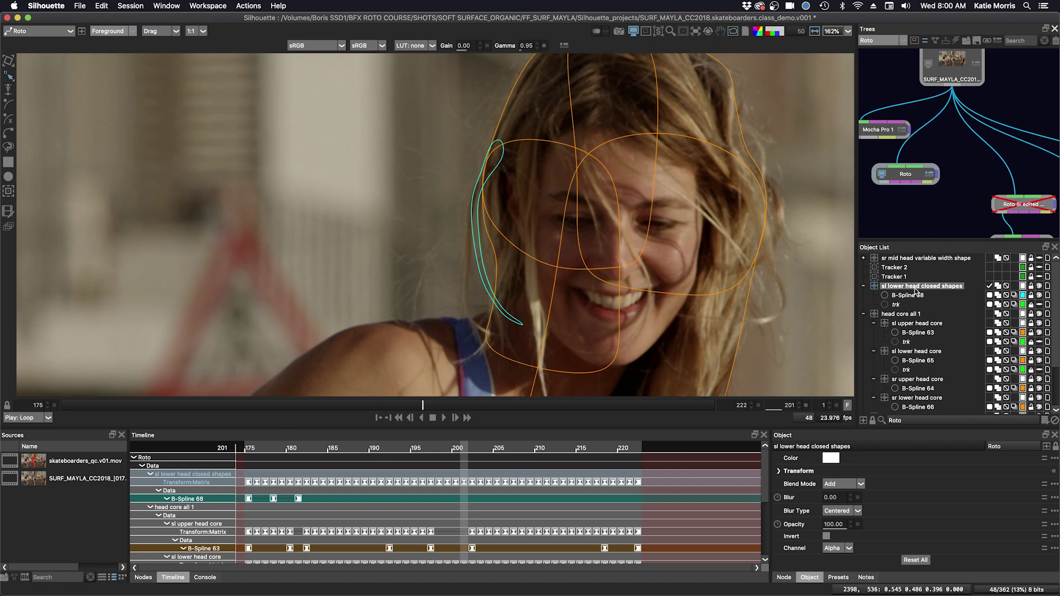
pyautogui.press('super+d')
pyautogui.click(923, 286)
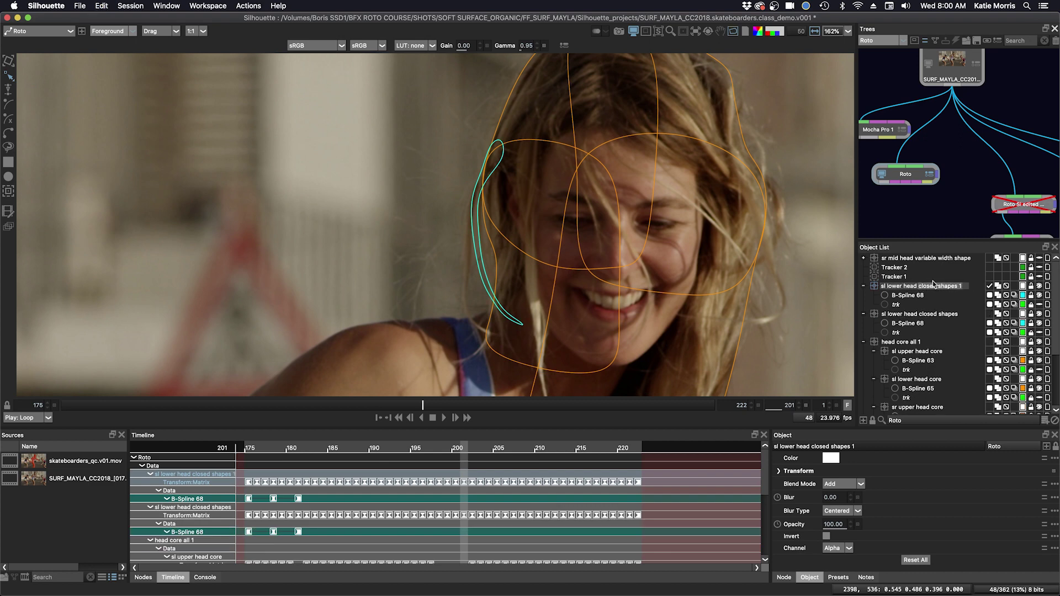
pyautogui.write('o')
pyautogui.write('pen shapes')
pyautogui.press('Return')
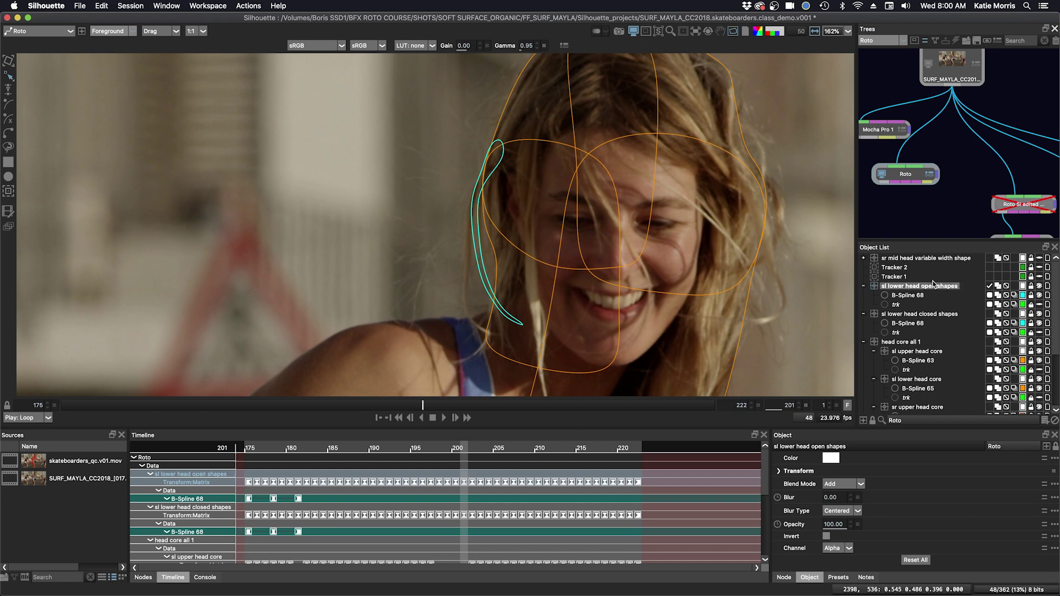
# Step: Delete B-Spline 68 from the "sl lower head open shapes" layer, and lock and hide the "sl lower head closed shapes" layer
pyautogui.click(908, 297)
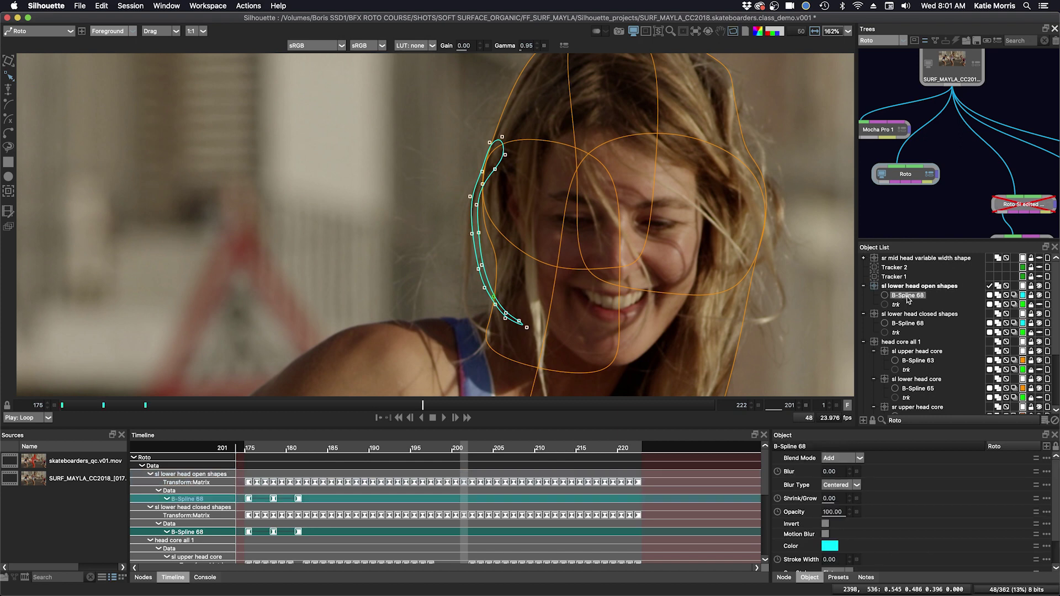
pyautogui.press('Delete')
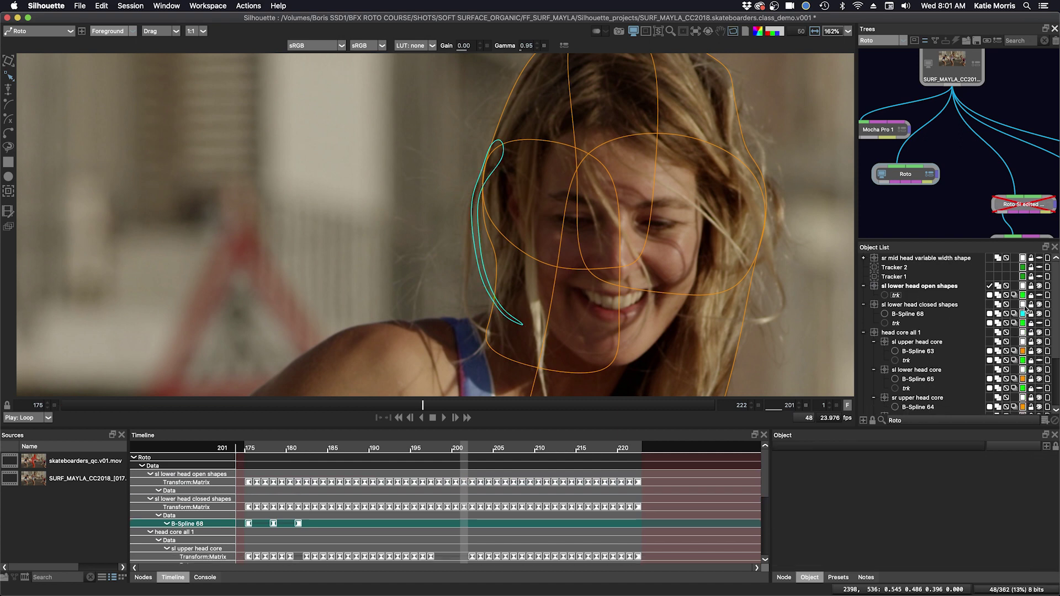
pyautogui.click(1031, 304)
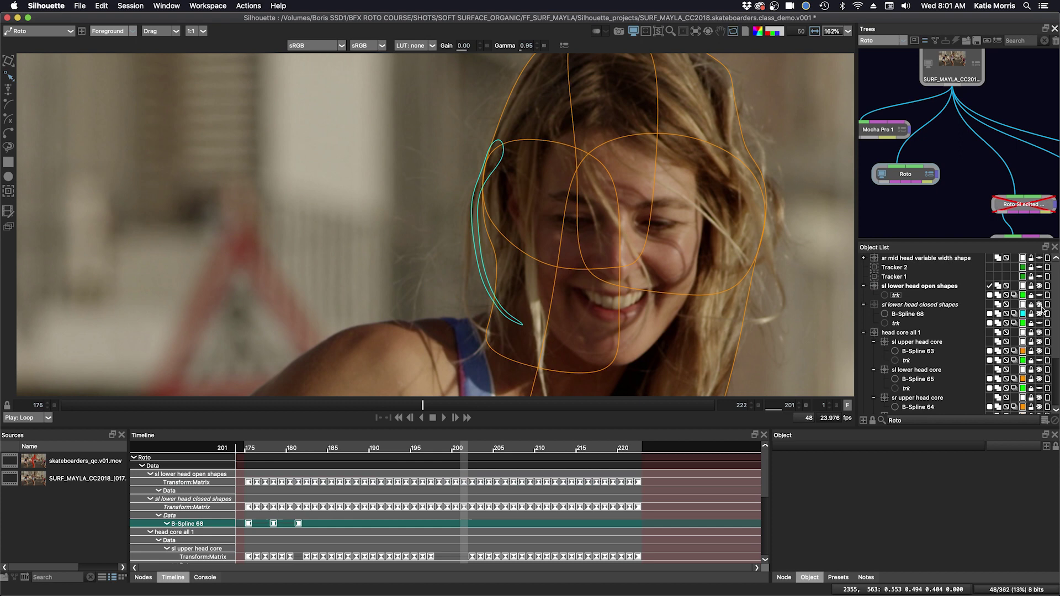
pyautogui.click(1037, 305)
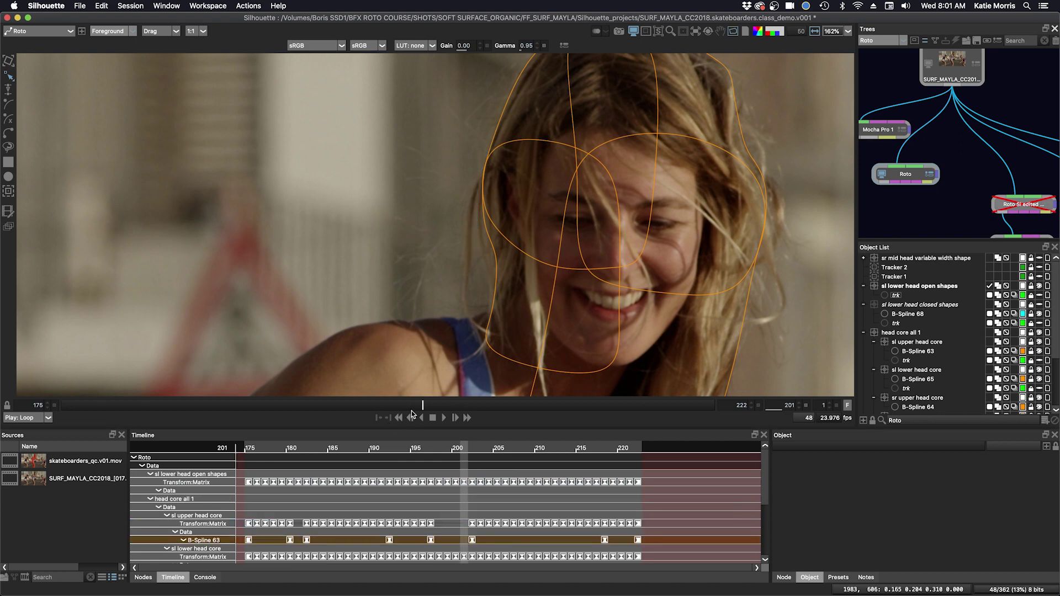
# Step: At frame 189, draw an open B-Spline along the stray hair strand curving from beside the face down toward the shoulder
pyautogui.moveTo(412, 406); pyautogui.dragTo(503, 407)
pyautogui.scroll(3, 482, 317)
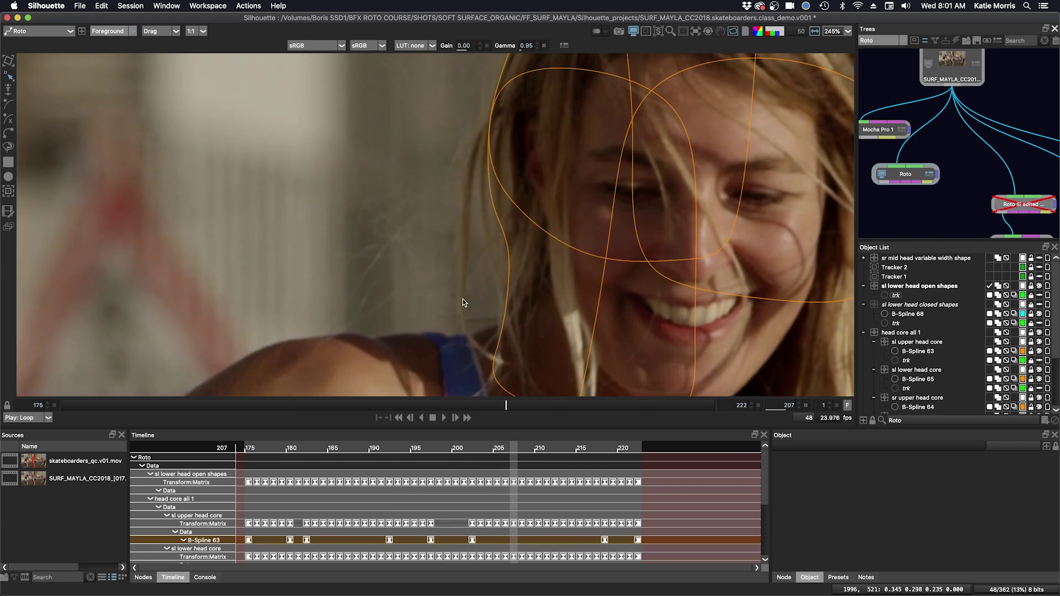
pyautogui.moveTo(452, 300); pyautogui.dragTo(403, 263)
pyautogui.moveTo(508, 405); pyautogui.dragTo(256, 407)
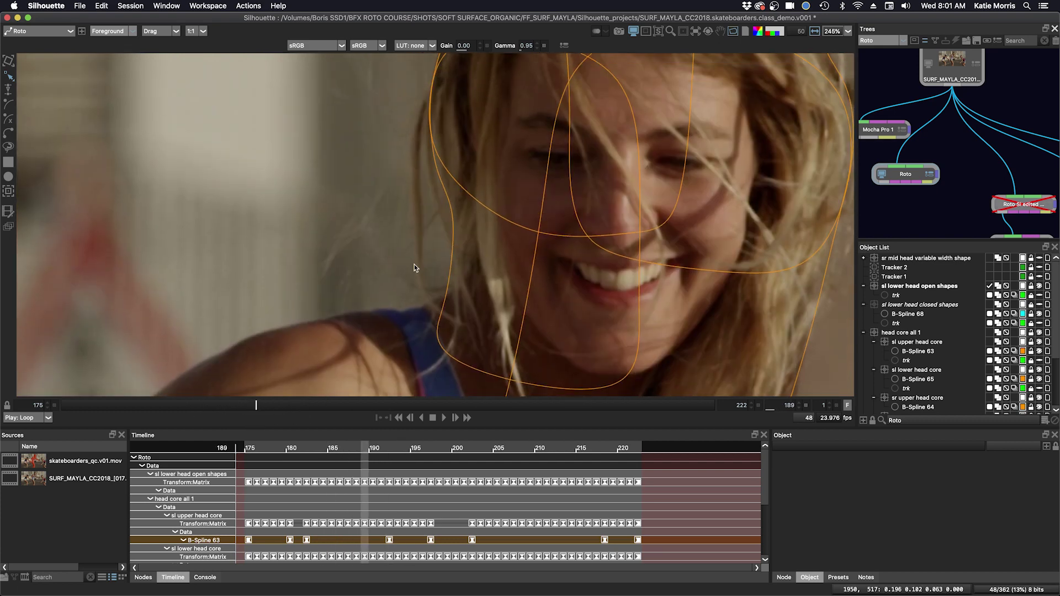
pyautogui.click(476, 134)
pyautogui.click(448, 195)
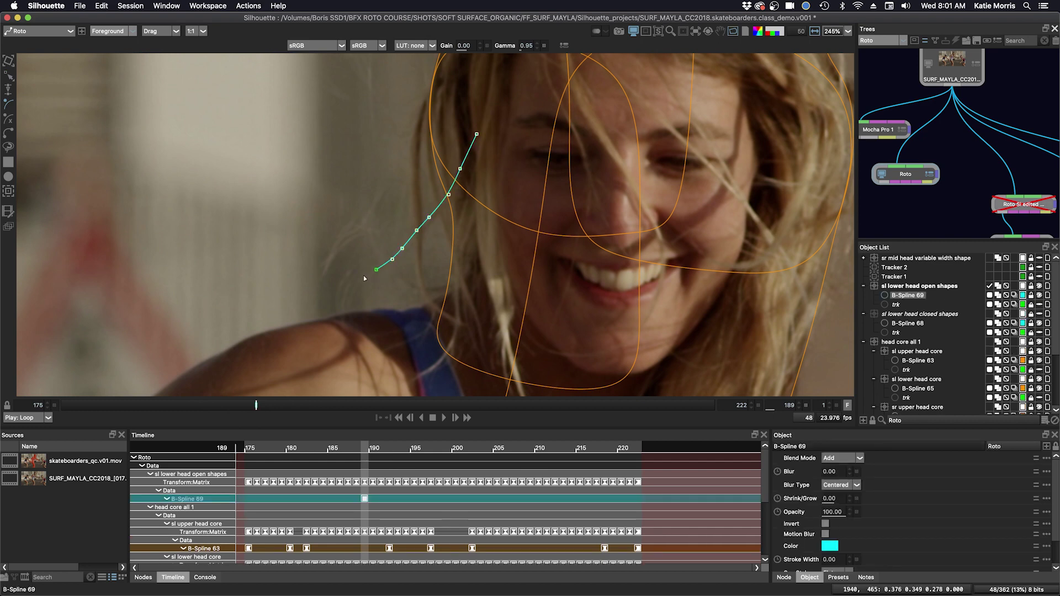
pyautogui.click(354, 296)
pyautogui.press('Escape')
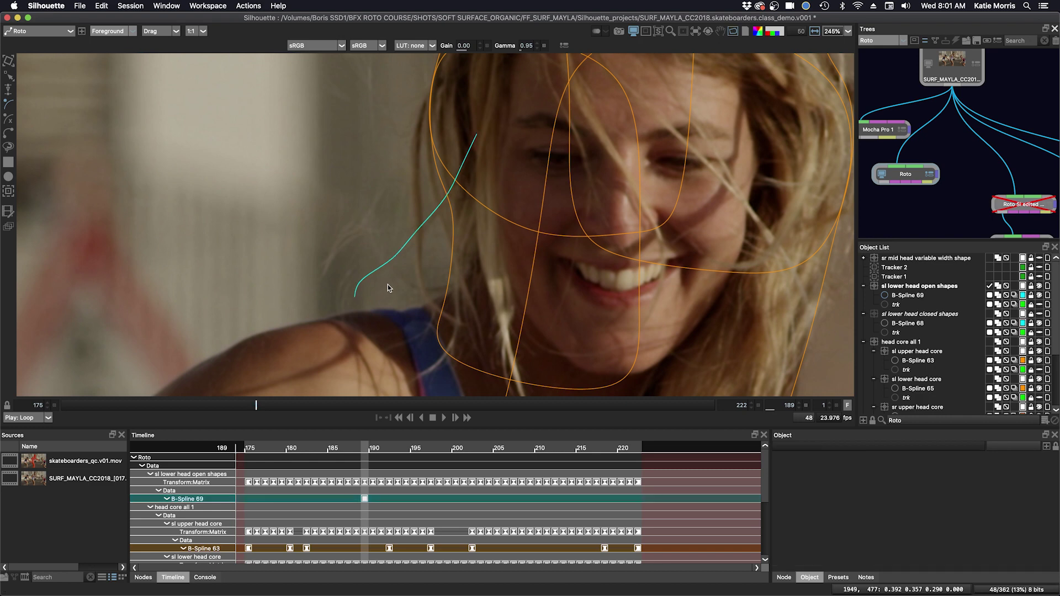
# Step: Refine the open spline's points at frame 189 to follow the hair strand, checking the strand with the overlays hidden
pyautogui.click(393, 259)
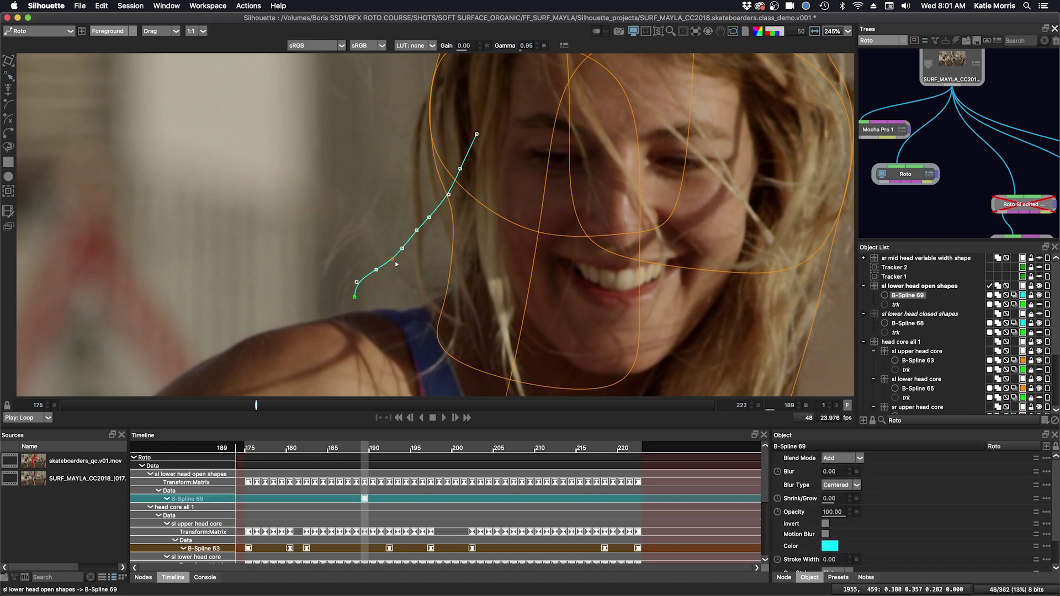
pyautogui.moveTo(377, 271); pyautogui.dragTo(377, 265)
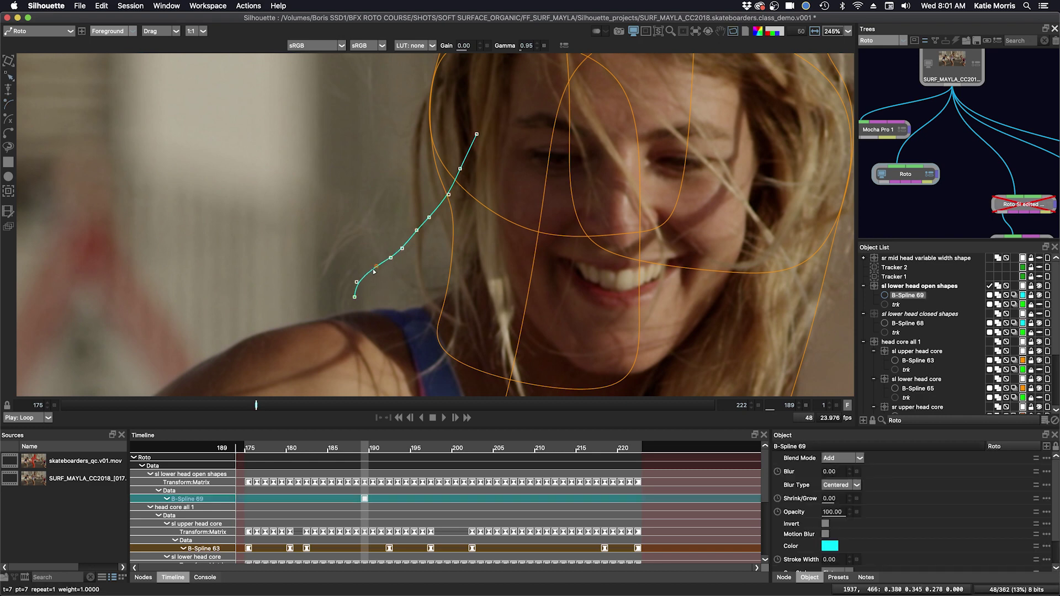
pyautogui.moveTo(344, 299); pyautogui.dragTo(349, 298)
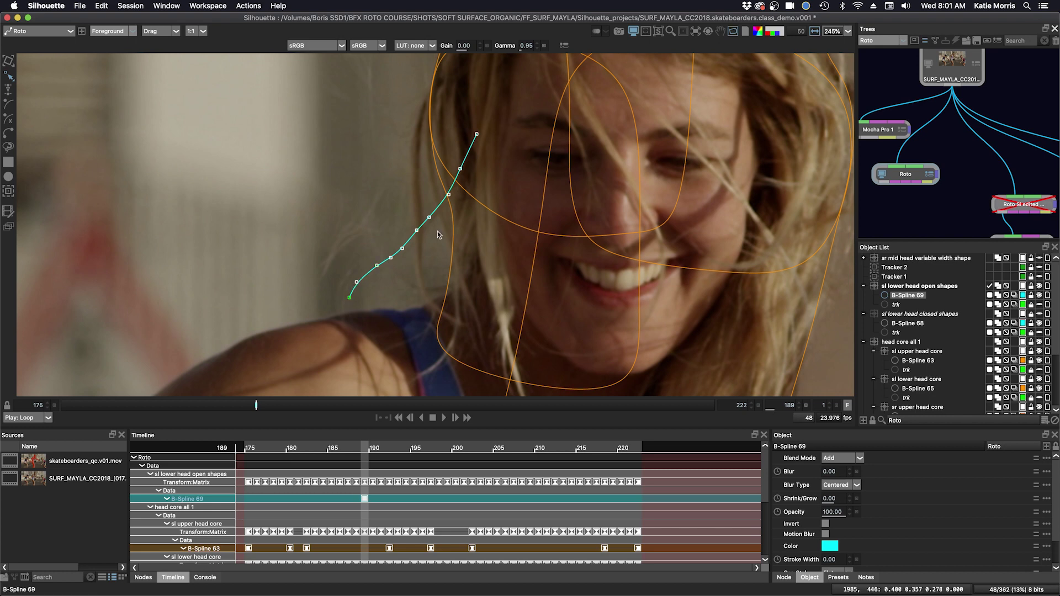
pyautogui.moveTo(428, 218); pyautogui.dragTo(425, 230)
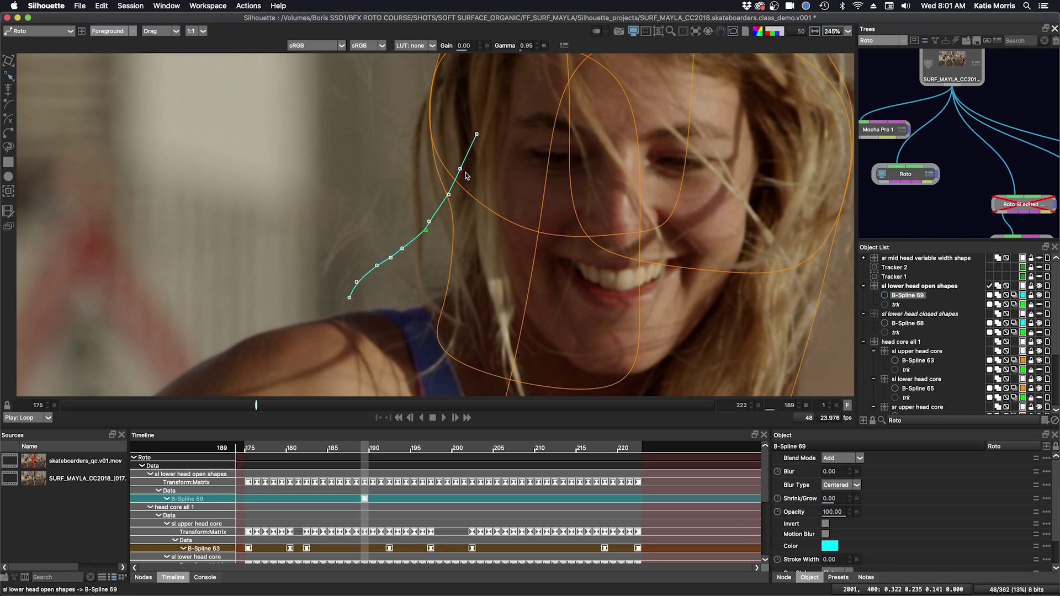
pyautogui.moveTo(477, 134); pyautogui.dragTo(471, 125)
pyautogui.moveTo(428, 221); pyautogui.dragTo(436, 213)
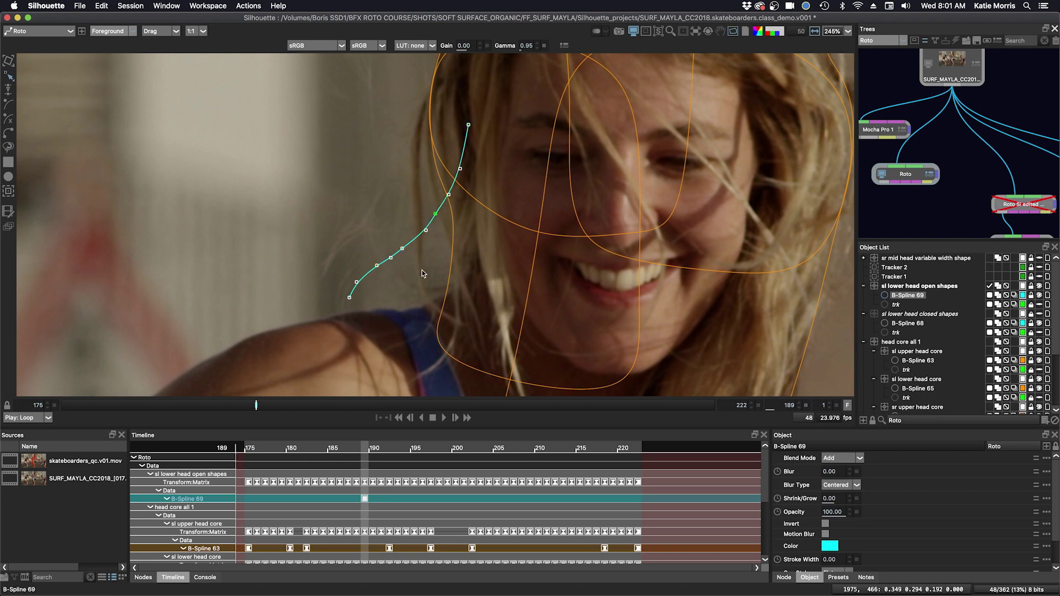
pyautogui.press('o')
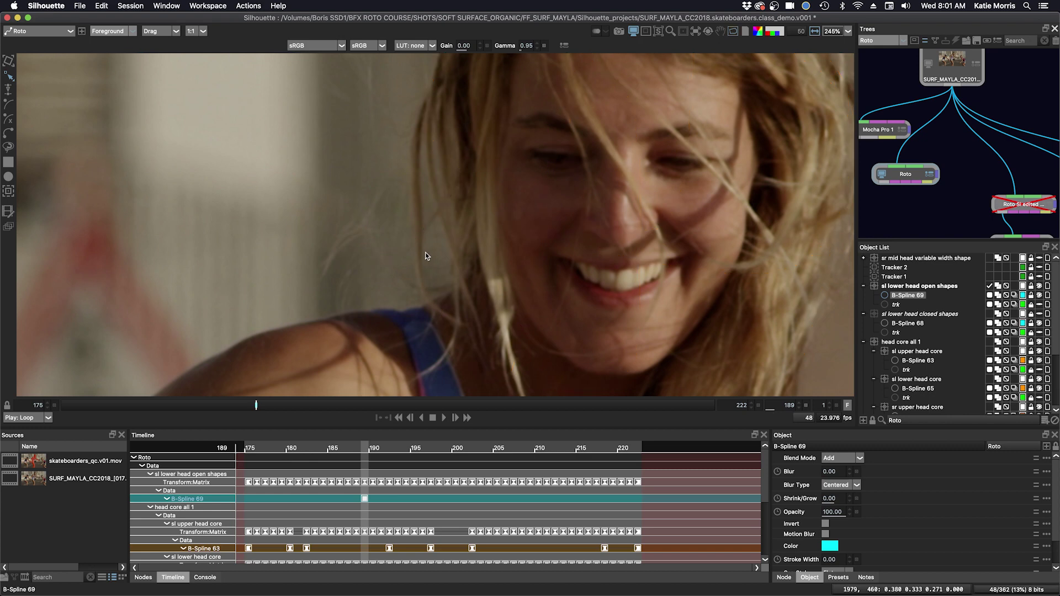
pyautogui.press('`')
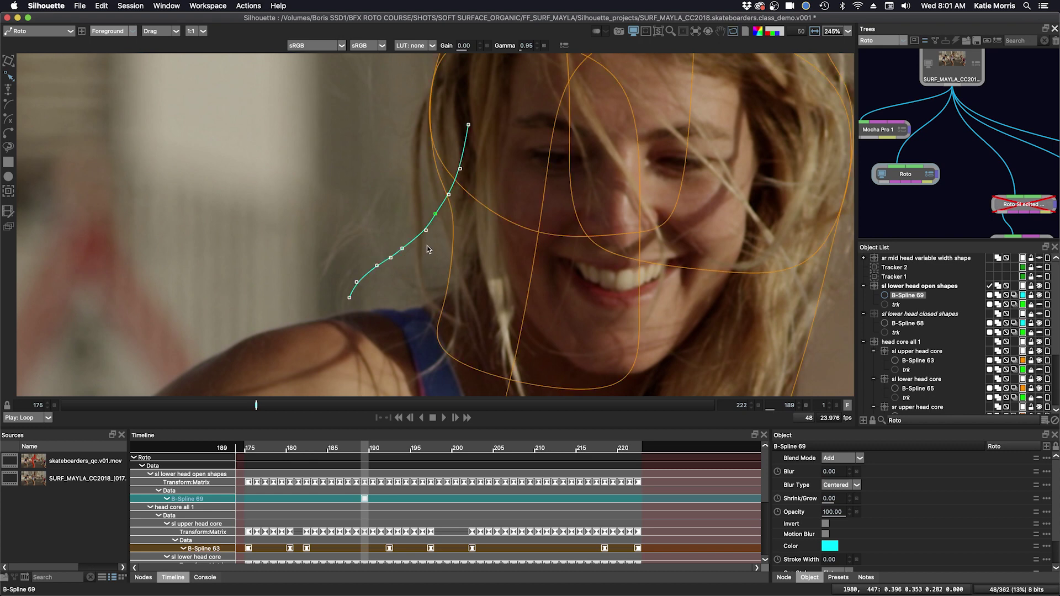
# Step: At frame 182, keyframe the open spline by adjusting its upper and lower points to match the hair strand
pyautogui.moveTo(255, 405); pyautogui.dragTo(159, 405)
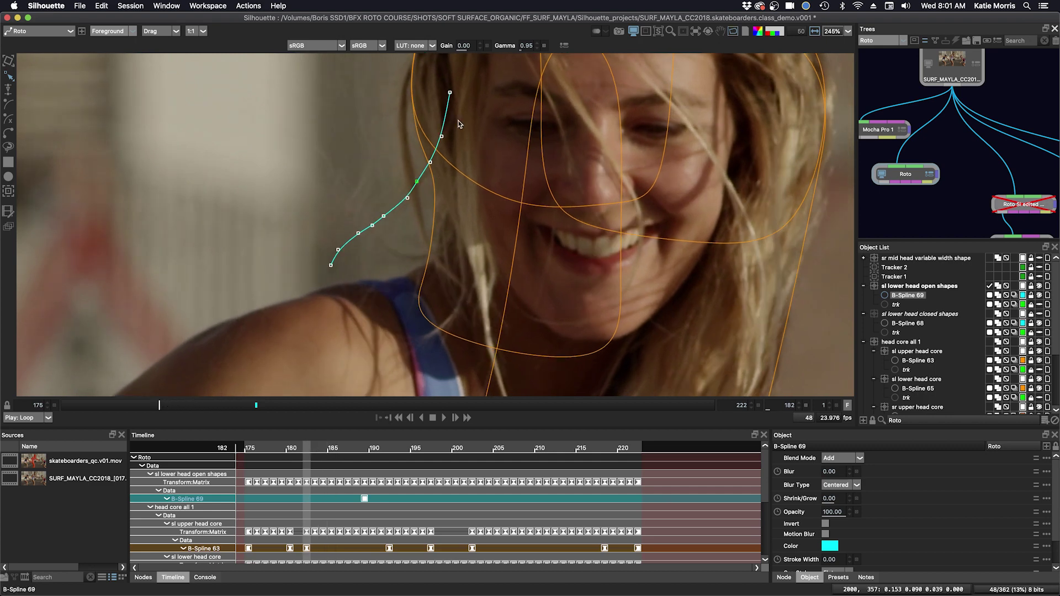
pyautogui.moveTo(478, 85); pyautogui.dragTo(417, 183)
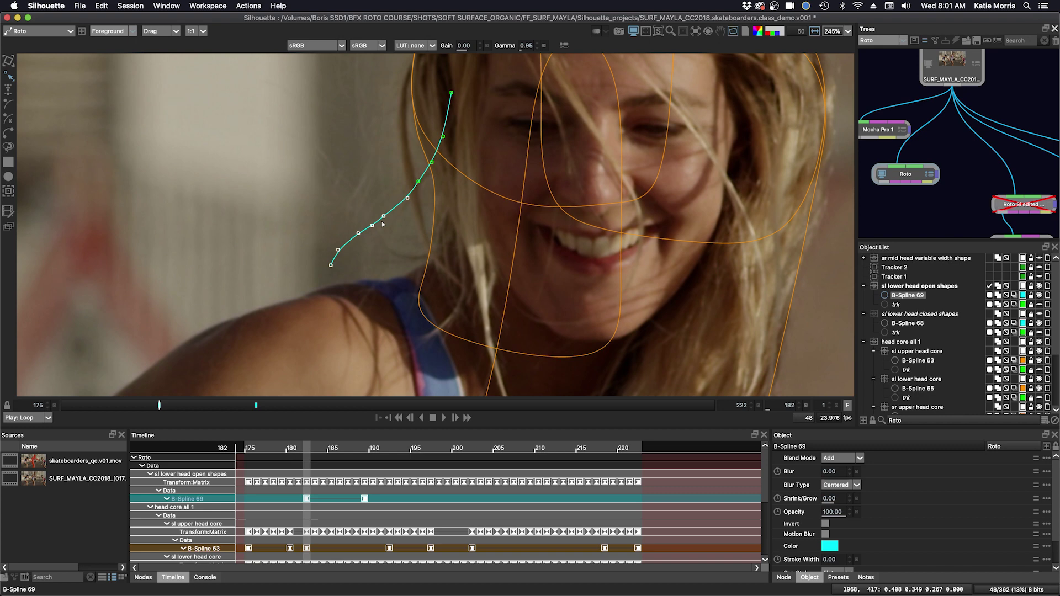
pyautogui.moveTo(356, 236); pyautogui.dragTo(381, 233)
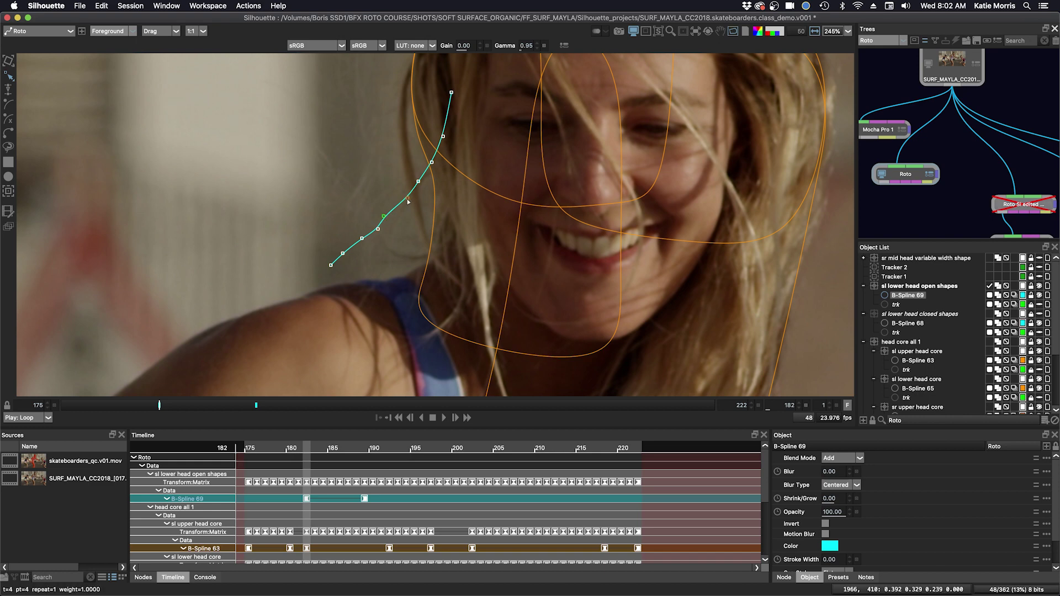
# Step: At frame 175, keyframe the open spline by repositioning its upper points and lower end along the hair strand
pyautogui.moveTo(159, 405); pyautogui.dragTo(60, 402)
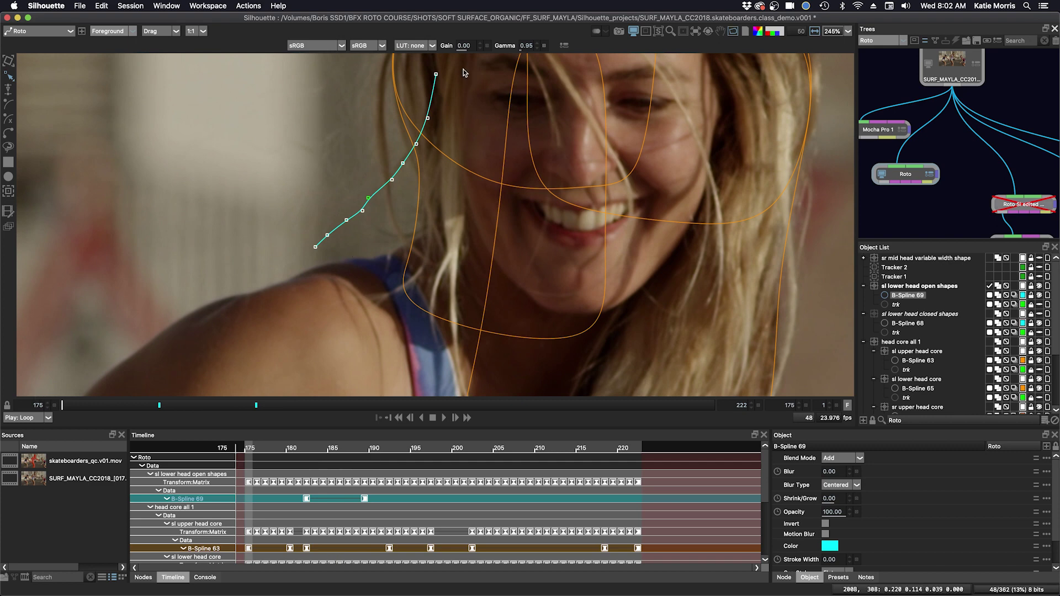
pyautogui.moveTo(463, 71); pyautogui.dragTo(390, 179)
pyautogui.click(362, 211)
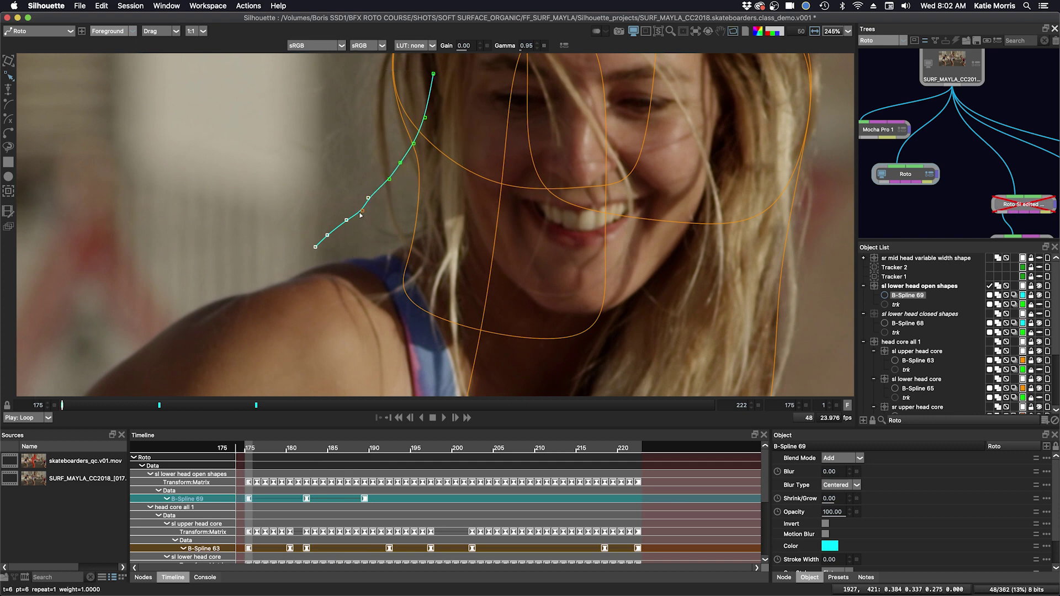
pyautogui.moveTo(360, 213); pyautogui.dragTo(355, 210)
pyautogui.moveTo(315, 248)
pyautogui.mouseDown()
pyautogui.moveTo(328, 252)
pyautogui.moveTo(324, 237)
pyautogui.mouseUp()
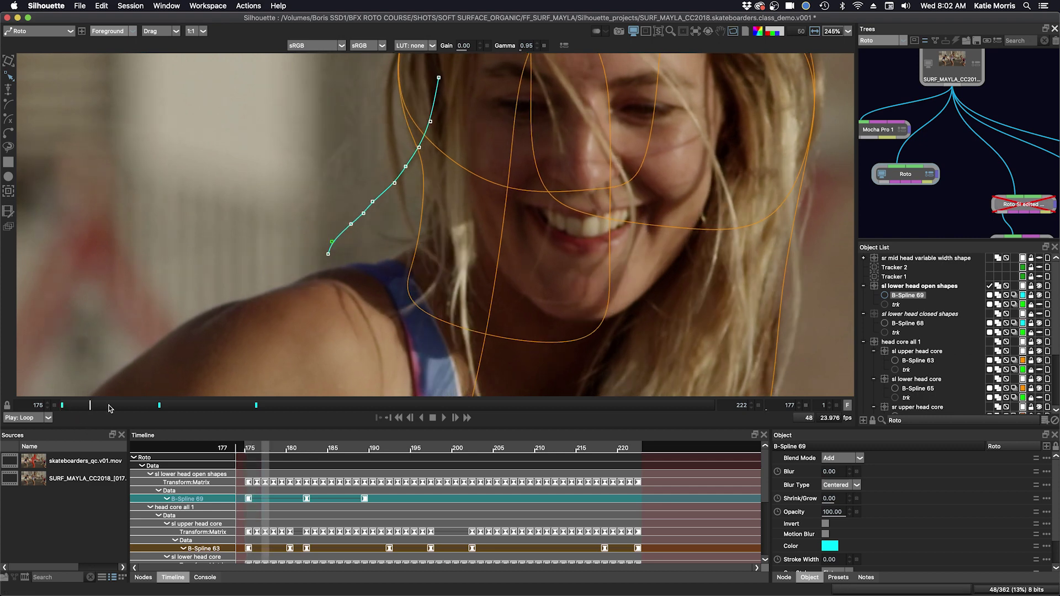
# Step: At frame 199, keyframe the open spline by moving its middle points onto the hair strand
pyautogui.moveTo(72, 406); pyautogui.dragTo(414, 411)
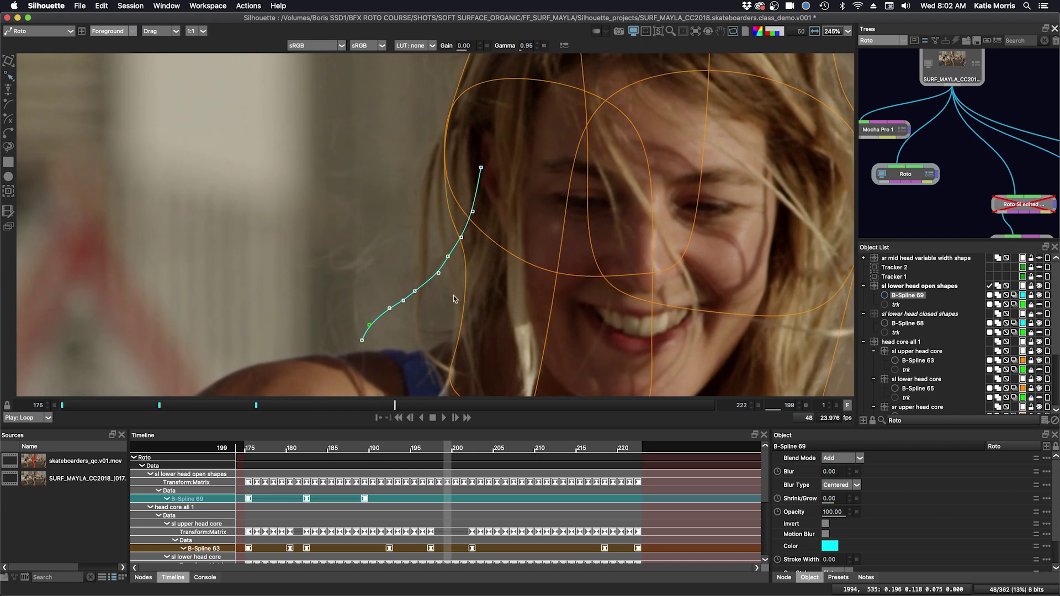
pyautogui.moveTo(444, 273); pyautogui.dragTo(444, 256)
pyautogui.moveTo(415, 290); pyautogui.dragTo(447, 254)
pyautogui.click(461, 239)
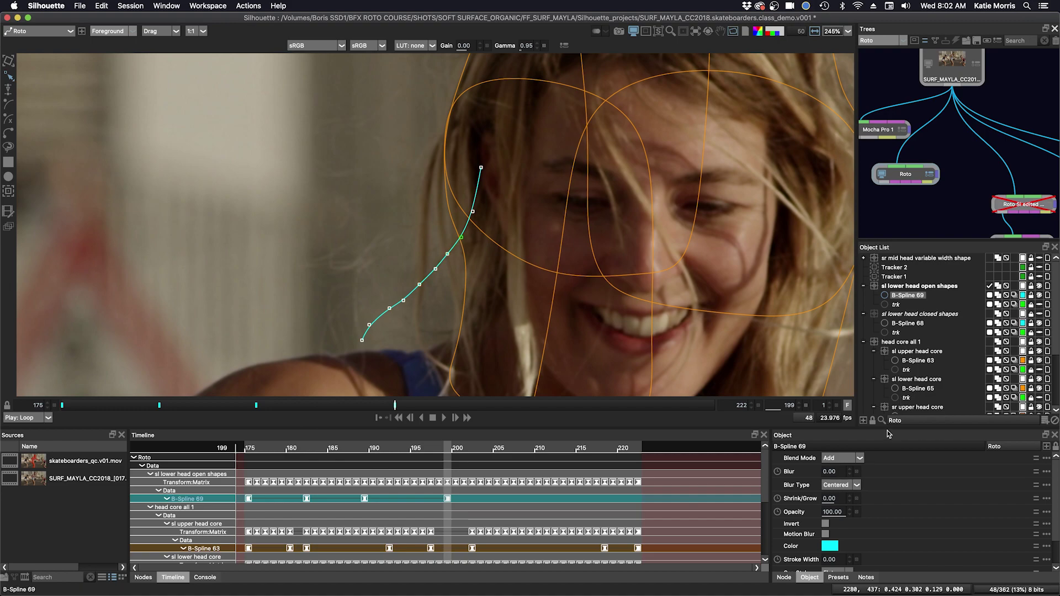
# Step: Enlarge the object properties area and set the open spline's stroke width to 1
pyautogui.moveTo(888, 429); pyautogui.dragTo(885, 380)
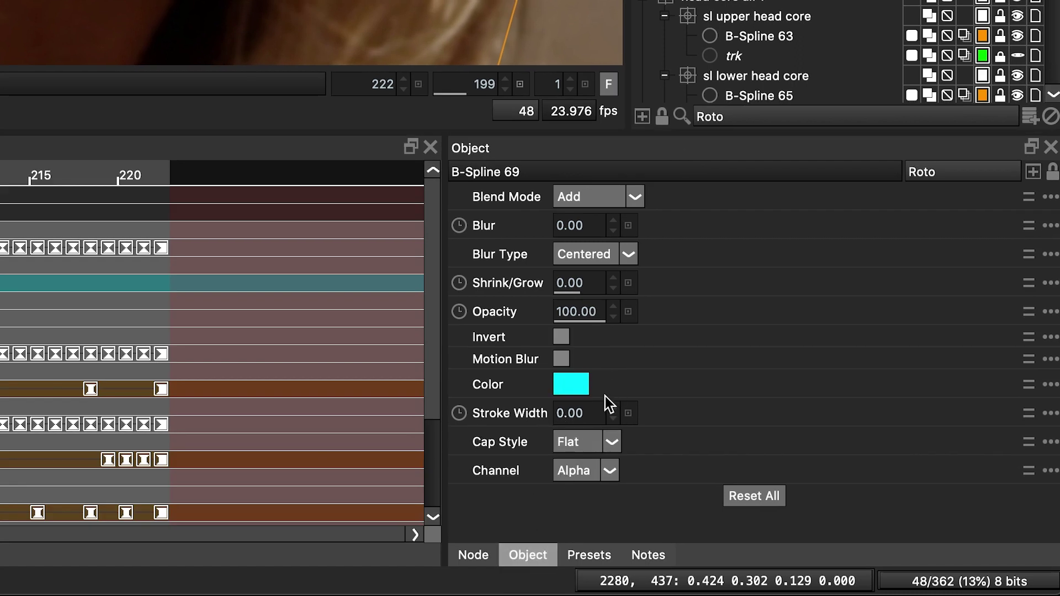
pyautogui.click(572, 414)
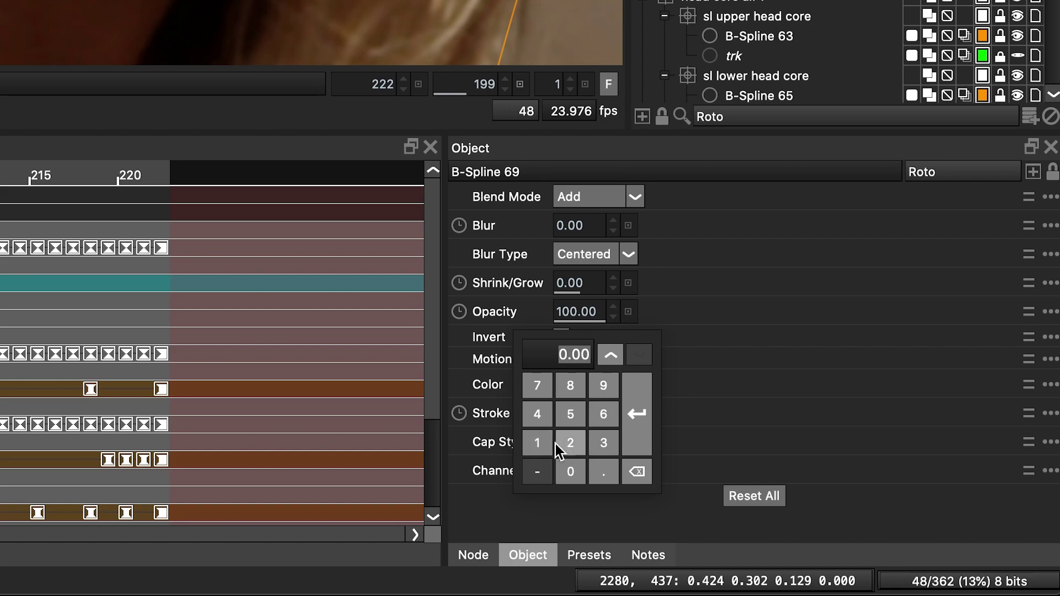
pyautogui.write('1')
pyautogui.click(637, 398)
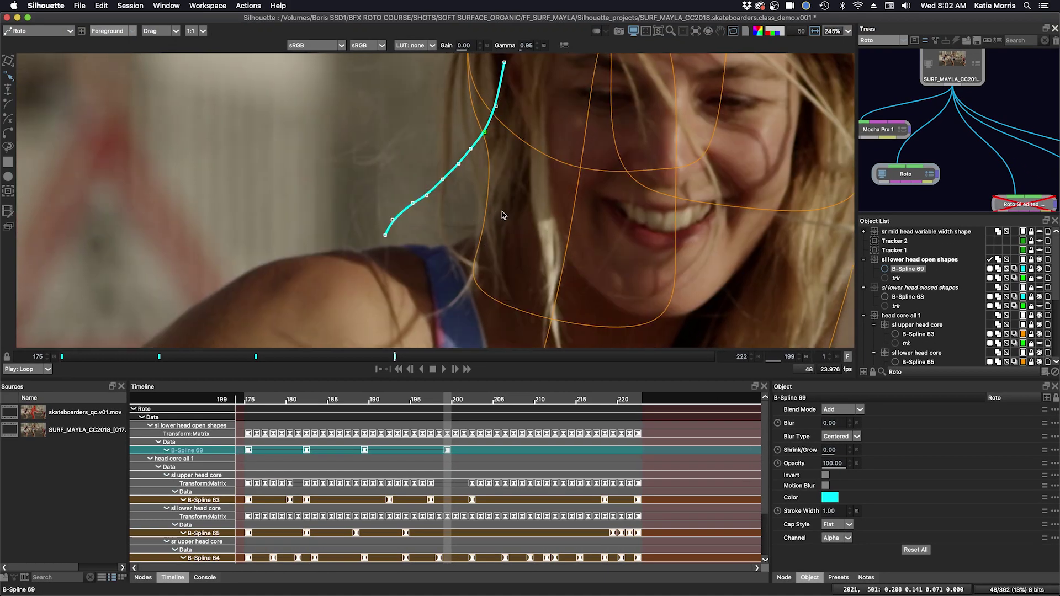
# Step: Switch the viewer to Output, inspect the stroked hair spline in the matte overlay and alpha views, and return to the color view with splines shown
pyautogui.click(115, 32)
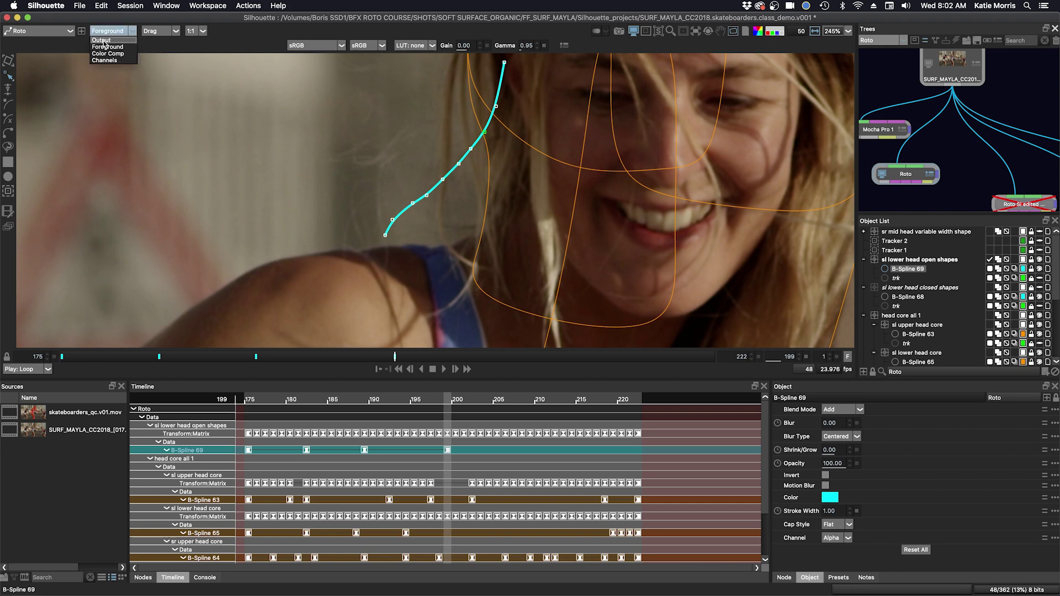
pyautogui.click(103, 41)
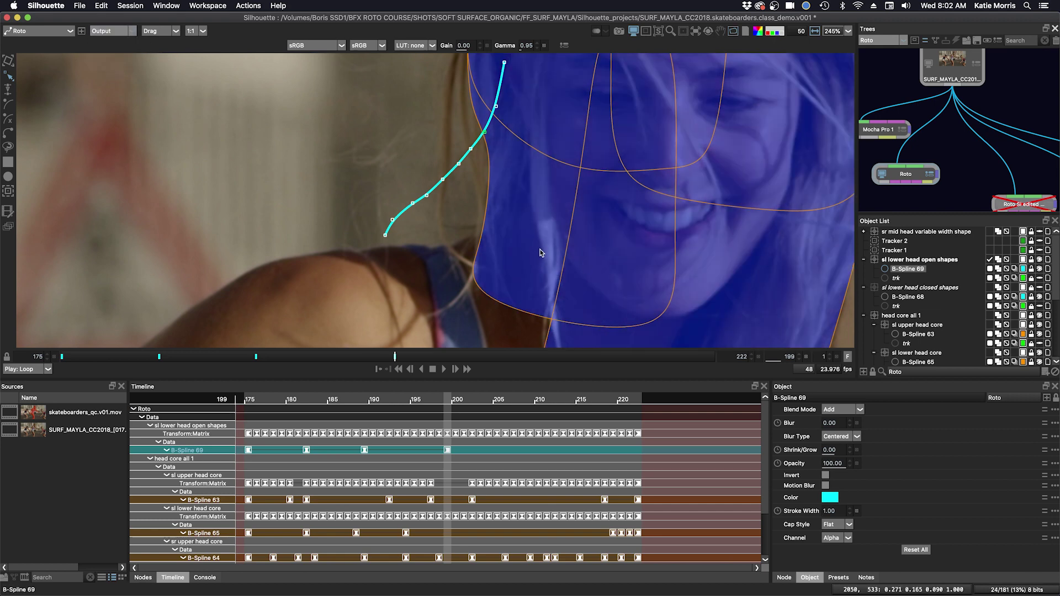
pyautogui.moveTo(544, 205); pyautogui.dragTo(538, 237)
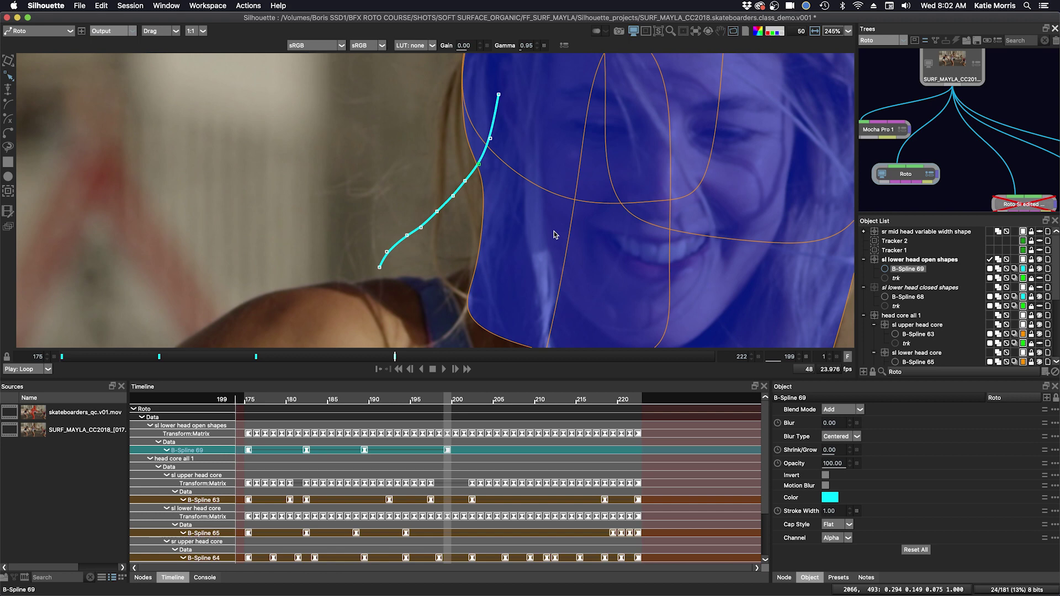
pyautogui.press('o')
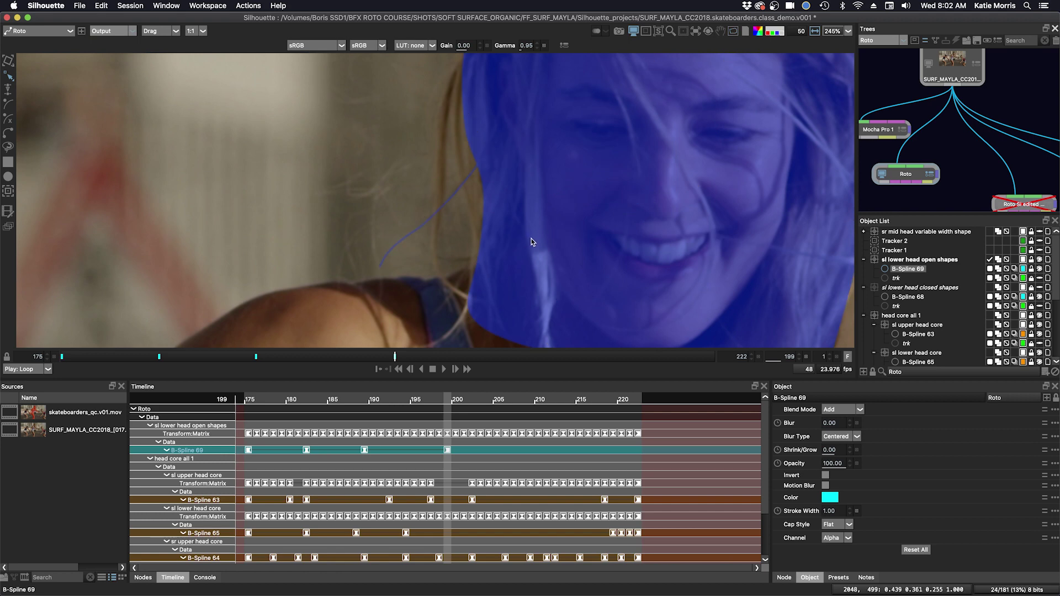
pyautogui.press('a')
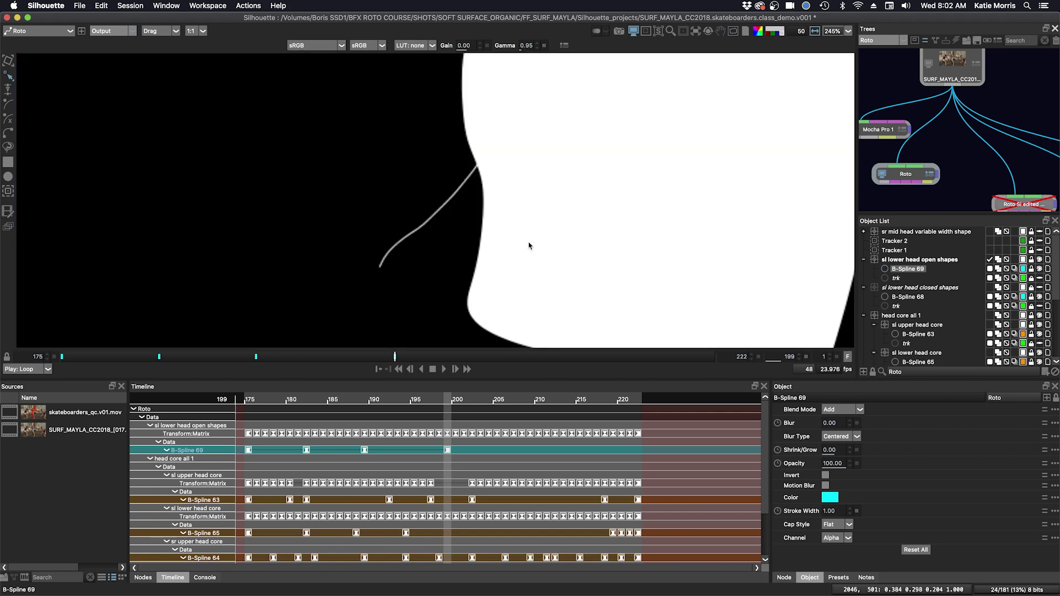
pyautogui.press('c')
pyautogui.hotkey('shift', 'h')
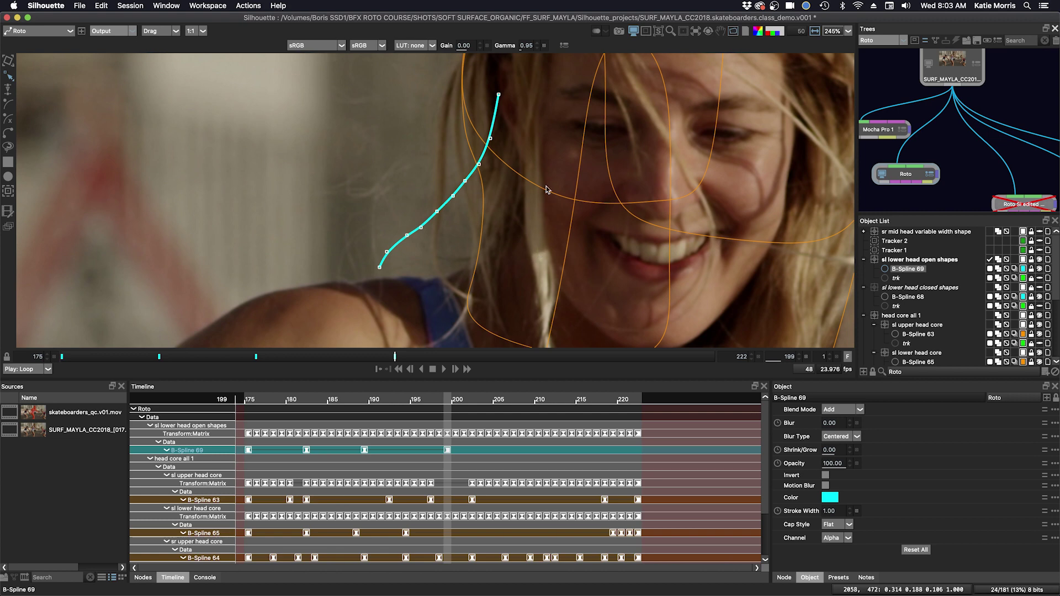
# Step: Enlarge the viewer area and examine the stray hair around the woman's upper head
pyautogui.moveTo(537, 136); pyautogui.dragTo(520, 257)
pyautogui.moveTo(544, 180); pyautogui.dragTo(546, 215)
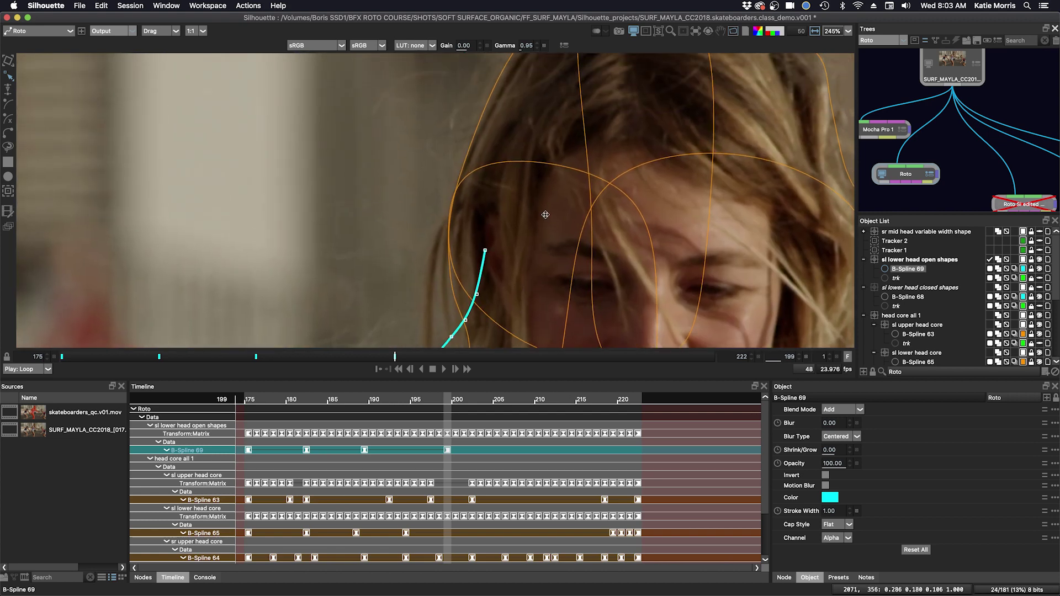
pyautogui.hscroll(1, 546, 215)
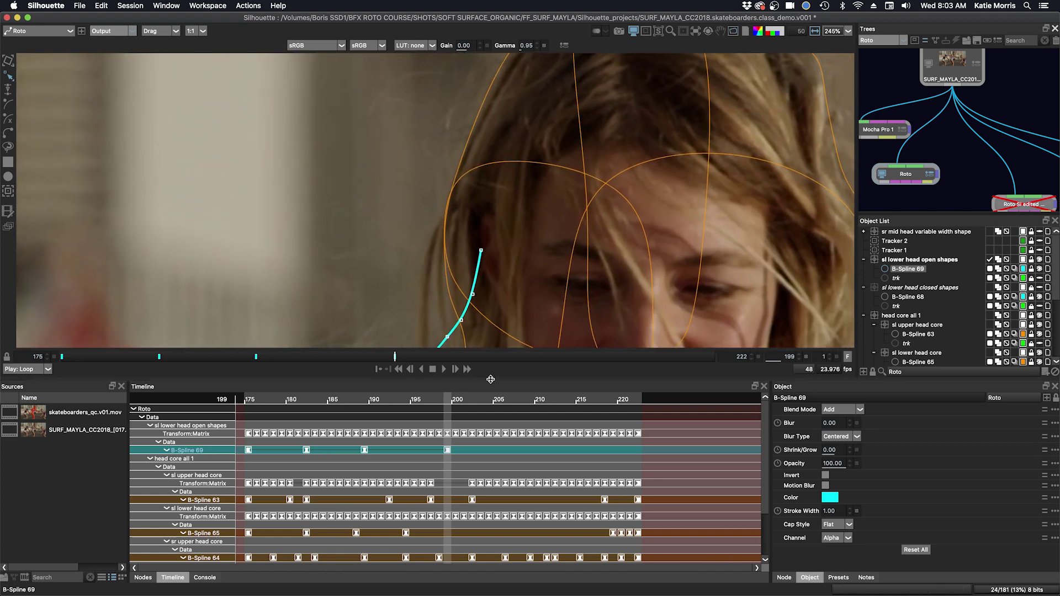
pyautogui.moveTo(490, 379); pyautogui.dragTo(490, 437)
pyautogui.moveTo(499, 315); pyautogui.dragTo(501, 191)
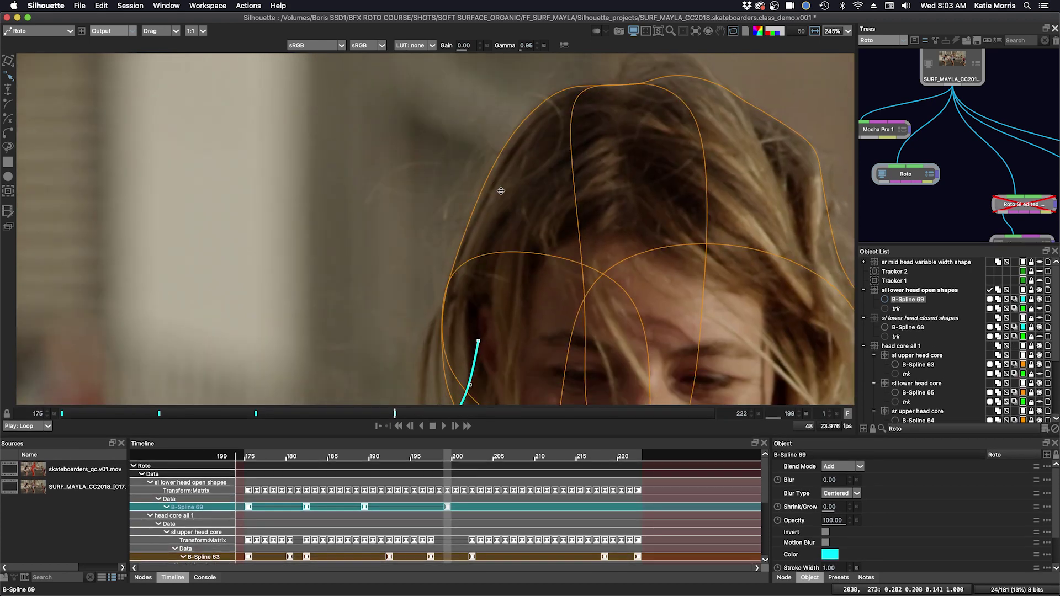
pyautogui.scroll(-5, 501, 190)
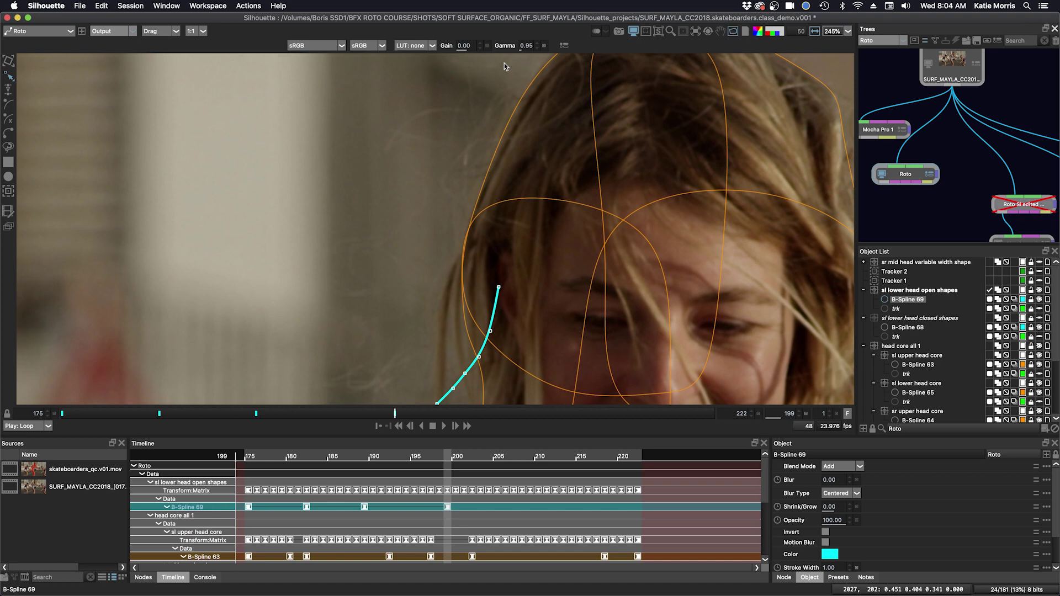
pyautogui.hscroll(3, 549, 193)
pyautogui.scroll(-3, 526, 209)
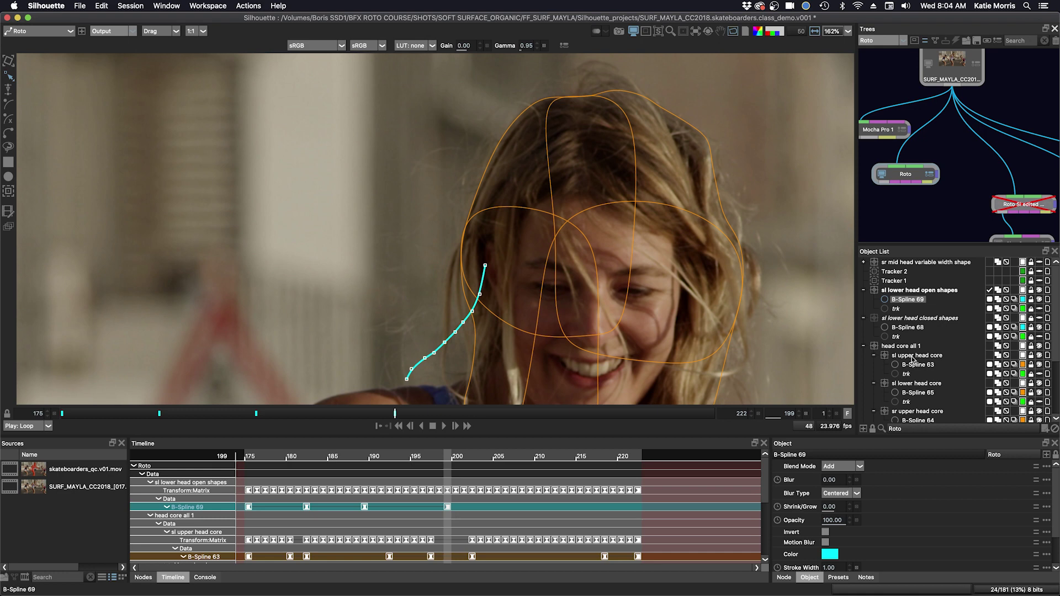
# Step: Lock the sl lower head open shapes layer and collapse it together with the sl lower head closed shapes layer
pyautogui.click(1031, 291)
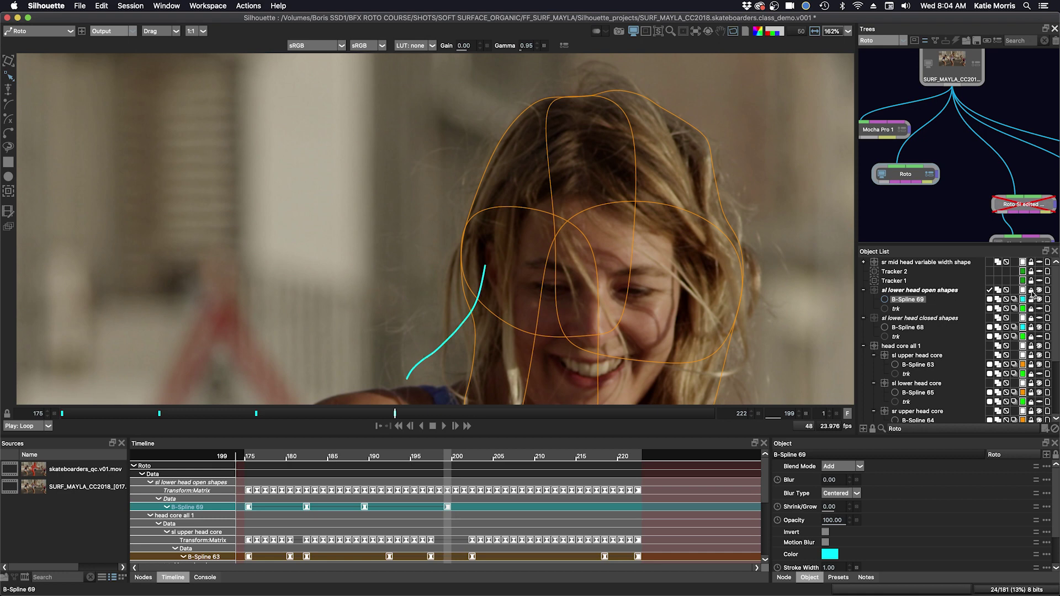
pyautogui.click(864, 318)
pyautogui.click(863, 291)
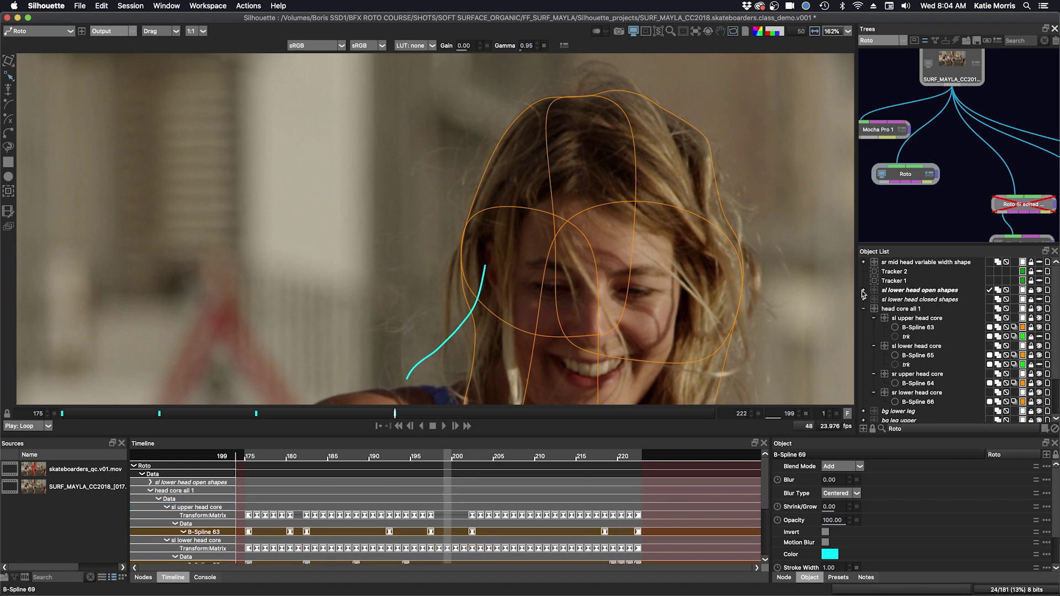
# Step: Duplicate the sl upper head core layer outside head core all 1 as sl upper head arcs, and delete its copied B-Spline 63
pyautogui.click(900, 319)
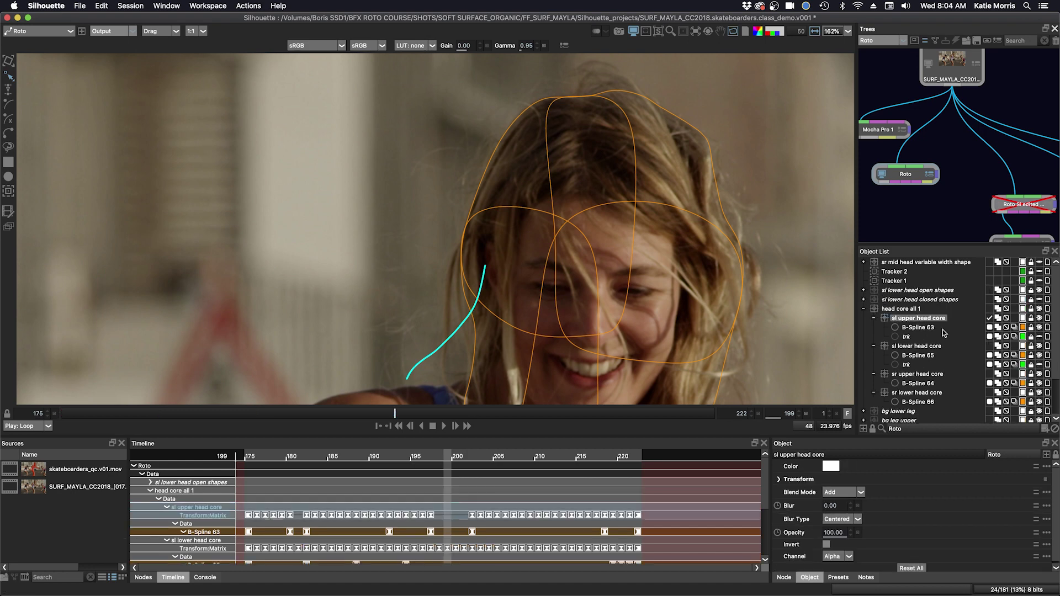
pyautogui.press('super+d')
pyautogui.moveTo(920, 323); pyautogui.dragTo(913, 308)
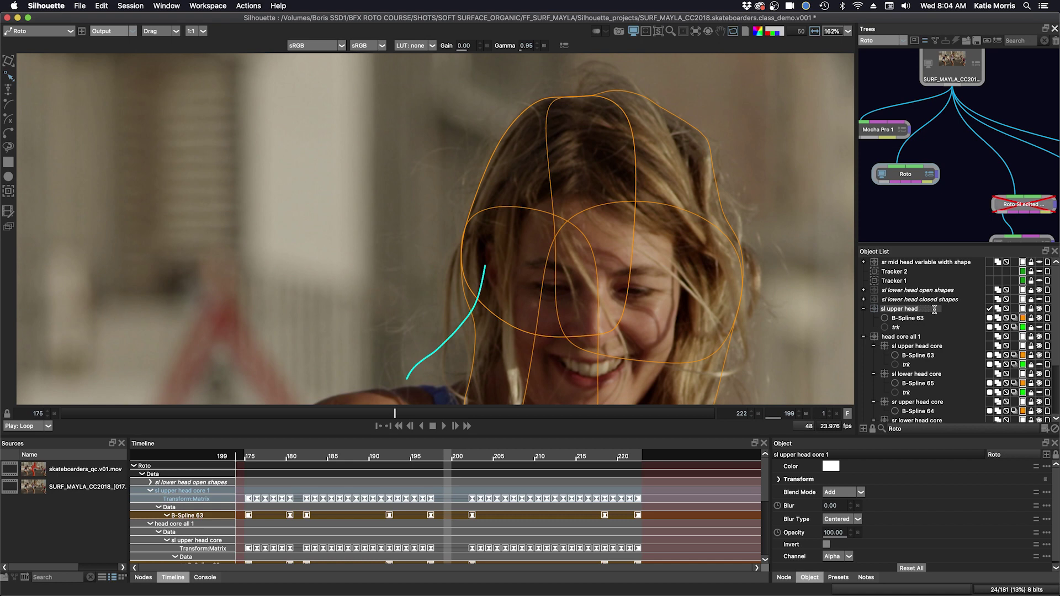
pyautogui.press('Return')
pyautogui.click(908, 319)
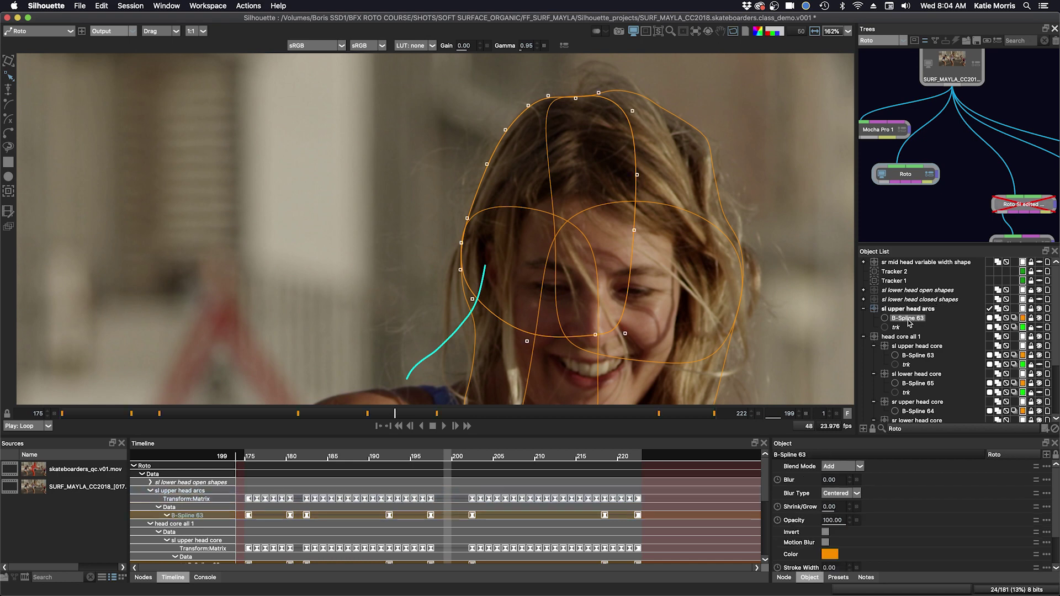
pyautogui.press('Delete')
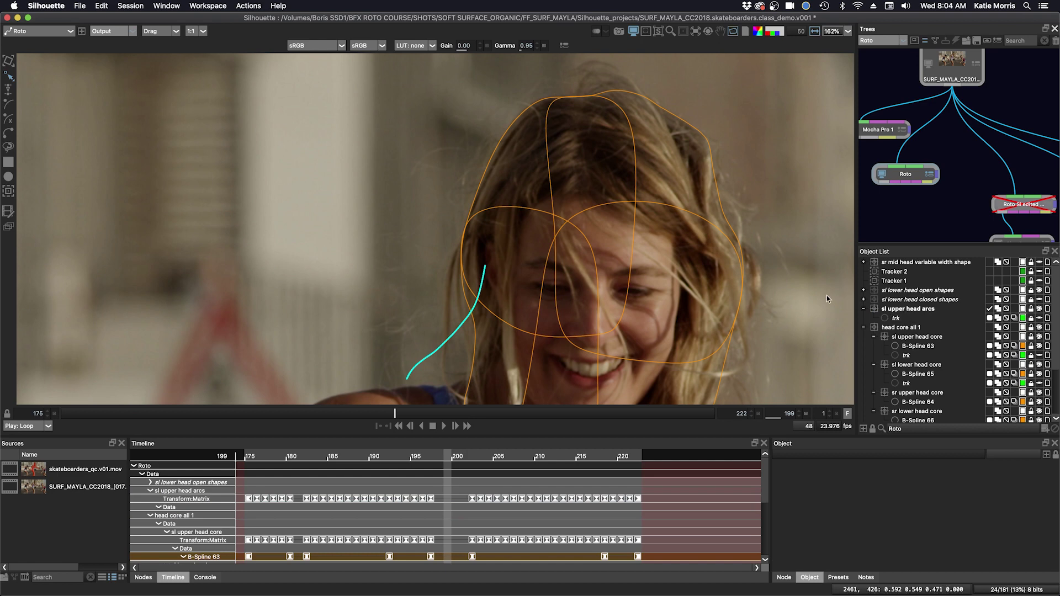
# Step: At frame 198, draw an open B-Spline along the arcing hair from the upper head down beside the ear
pyautogui.moveTo(381, 414)
pyautogui.mouseDown()
pyautogui.moveTo(492, 414)
pyautogui.moveTo(474, 427)
pyautogui.moveTo(401, 428)
pyautogui.moveTo(414, 421)
pyautogui.mouseUp()
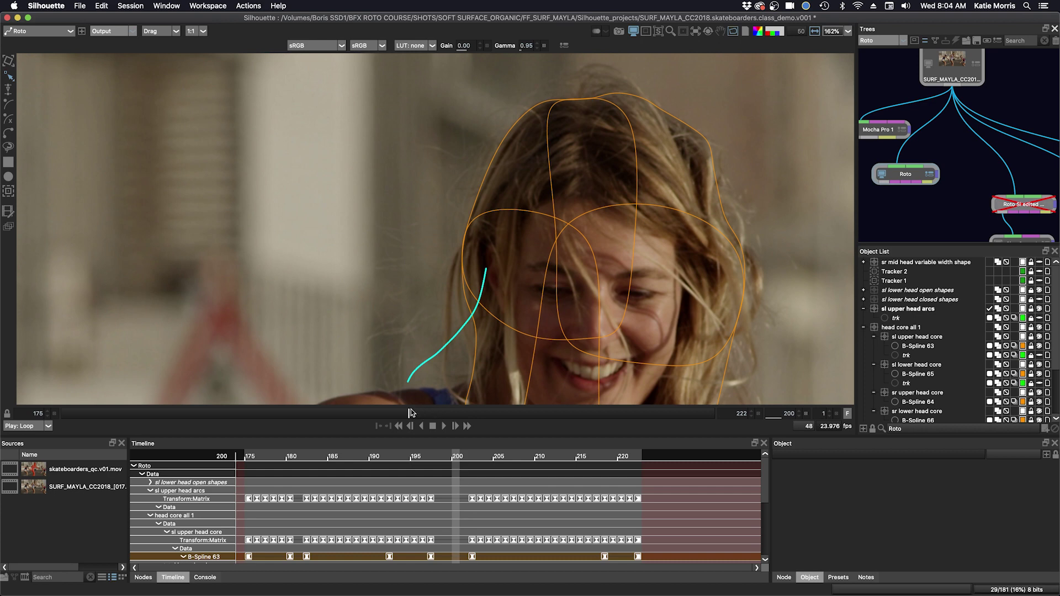
pyautogui.moveTo(410, 415); pyautogui.dragTo(387, 415)
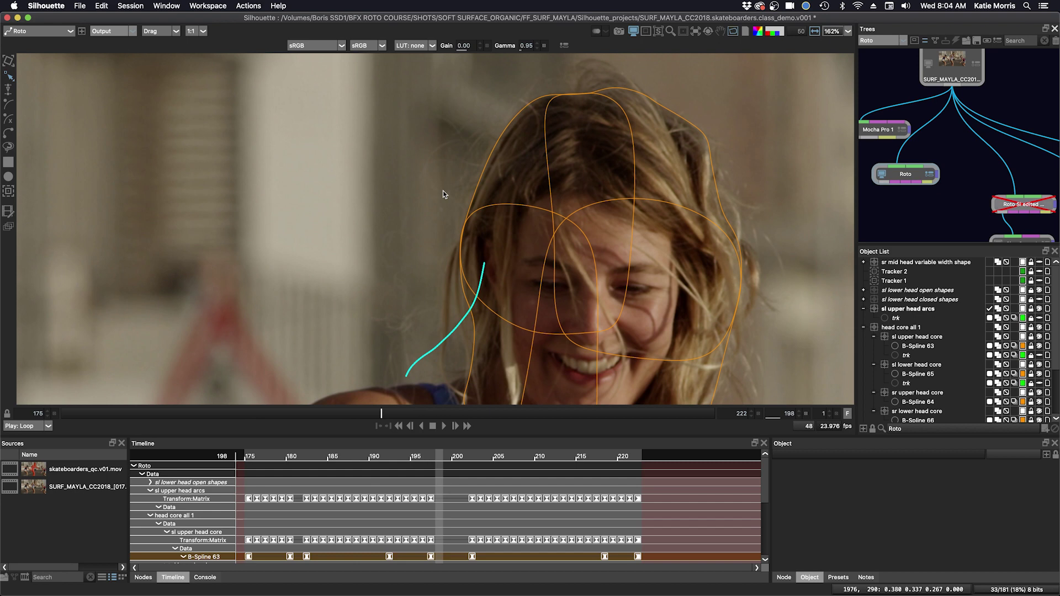
pyautogui.scroll(4, 488, 161)
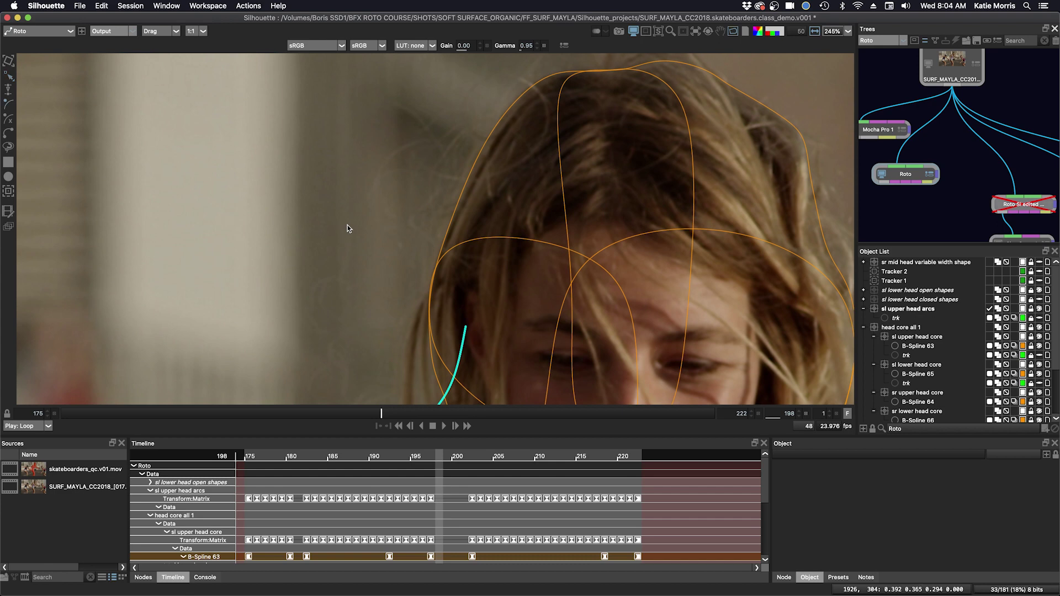
pyautogui.click(501, 121)
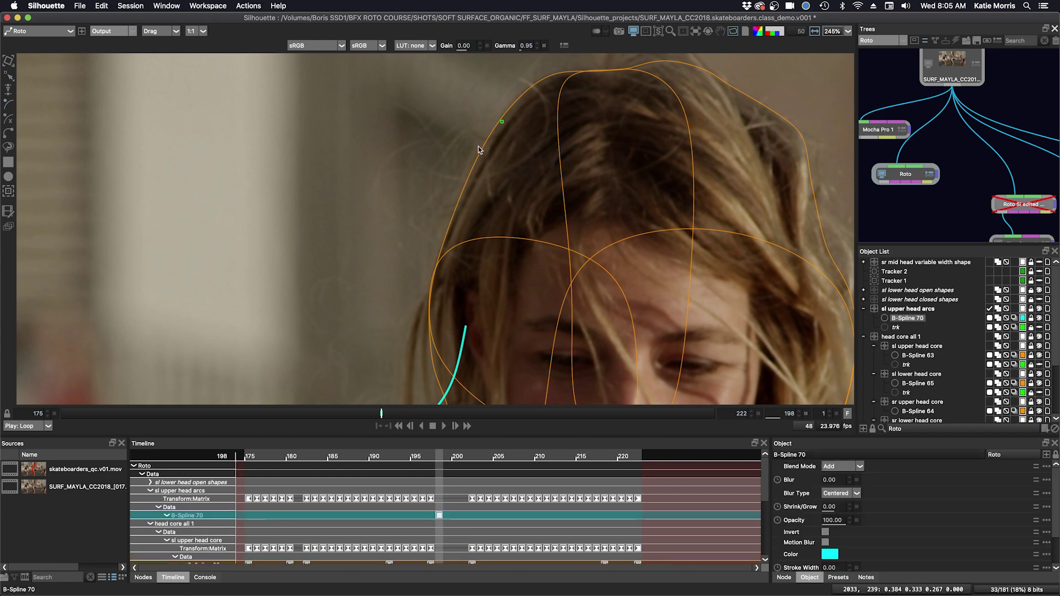
pyautogui.click(462, 174)
pyautogui.click(442, 231)
pyautogui.click(442, 270)
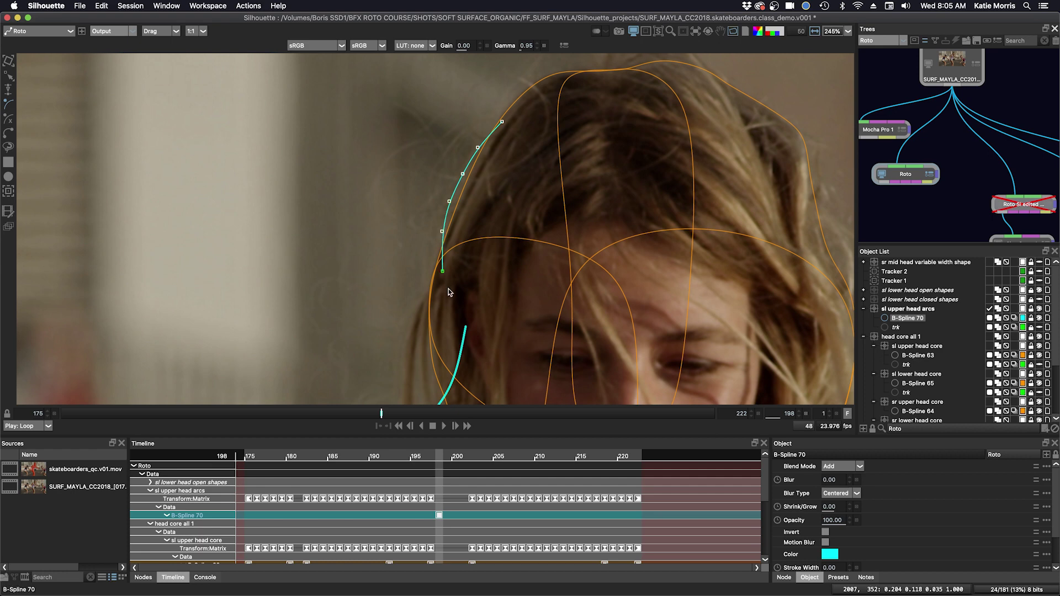
pyautogui.click(448, 289)
pyautogui.click(460, 305)
pyautogui.press('Escape')
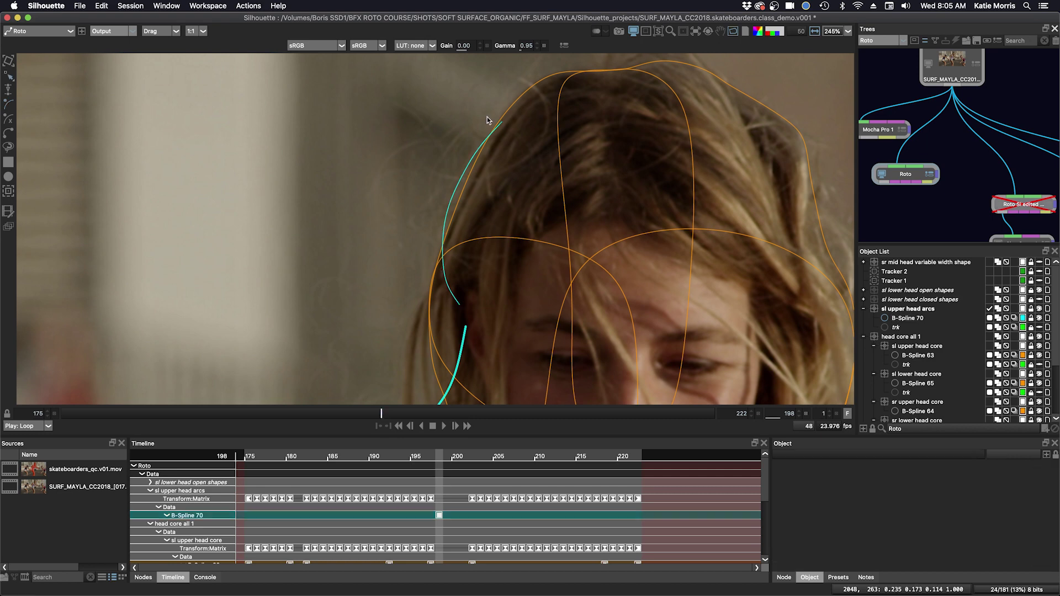
# Step: Reshape the open arc spline by extending its upper end into the hair and lowering its bottom end
pyautogui.click(467, 164)
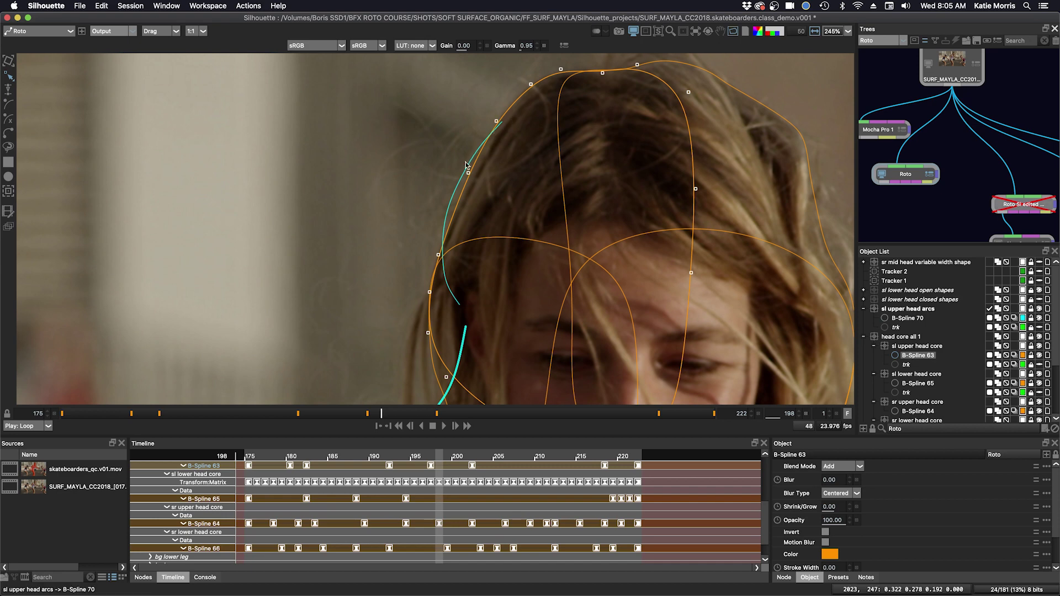
pyautogui.click(456, 192)
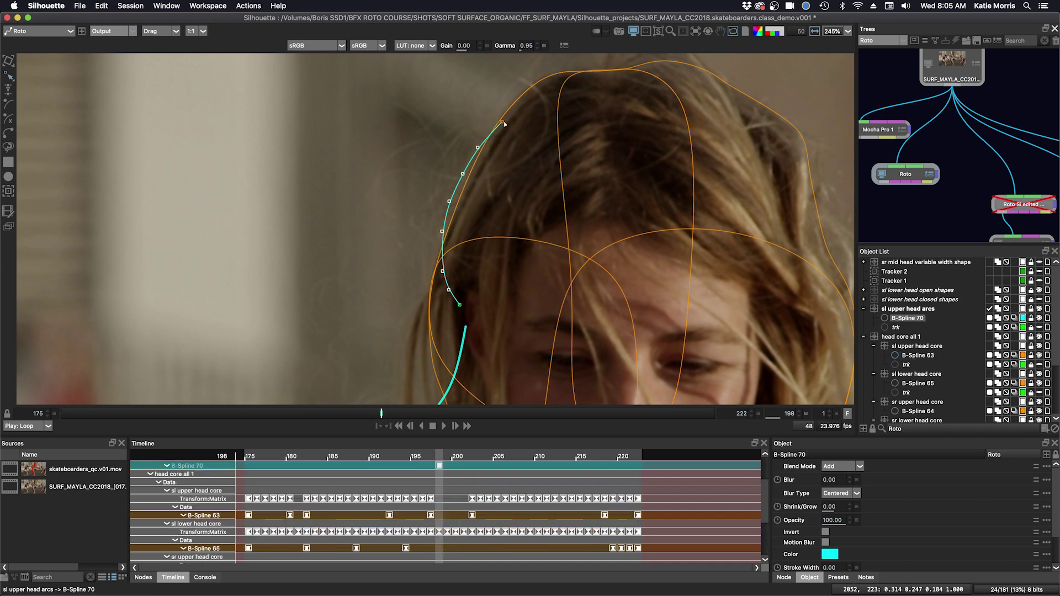
pyautogui.moveTo(509, 124); pyautogui.dragTo(535, 117)
pyautogui.moveTo(478, 149); pyautogui.dragTo(479, 144)
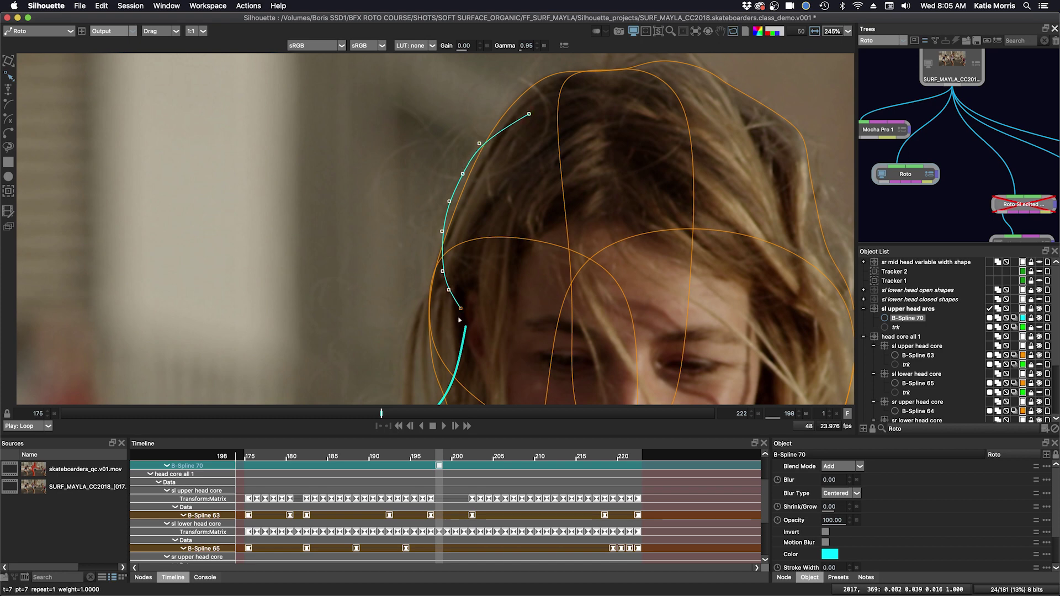
pyautogui.moveTo(459, 319); pyautogui.dragTo(458, 318)
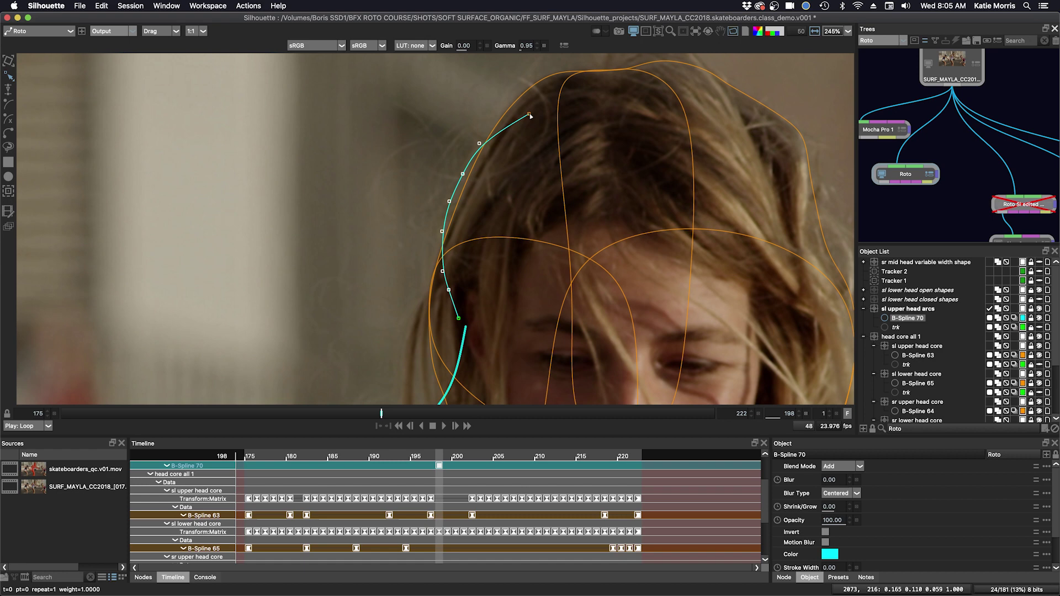
pyautogui.moveTo(528, 113)
pyautogui.mouseDown()
pyautogui.moveTo(503, 126)
pyautogui.moveTo(485, 115)
pyautogui.moveTo(534, 113)
pyautogui.mouseUp()
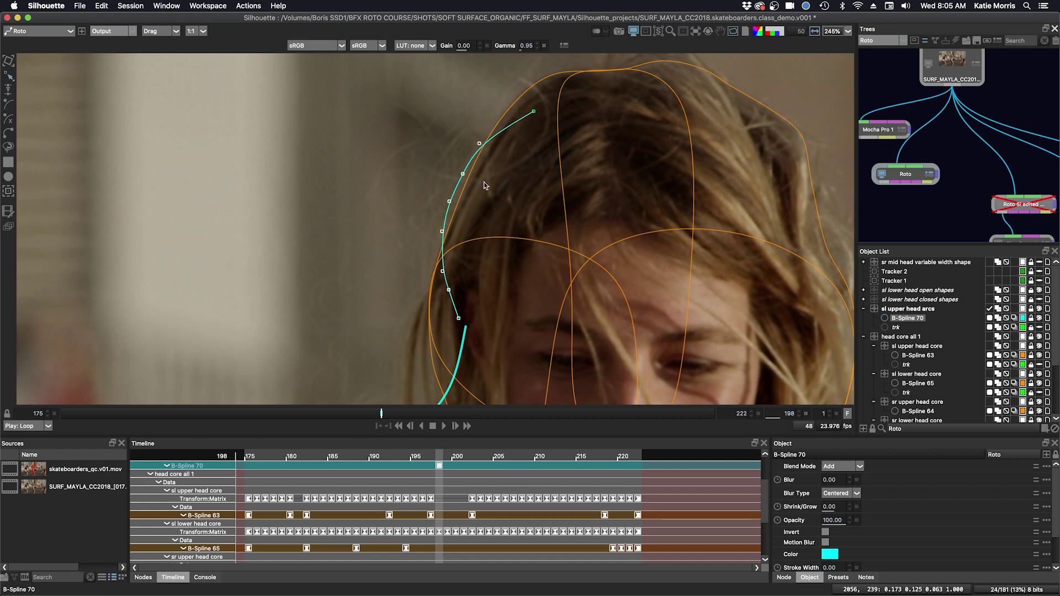
# Step: Draw a second open B-Spline arc starting inside the hair and crossing the first arc, and refine its upper middle points
pyautogui.click(495, 162)
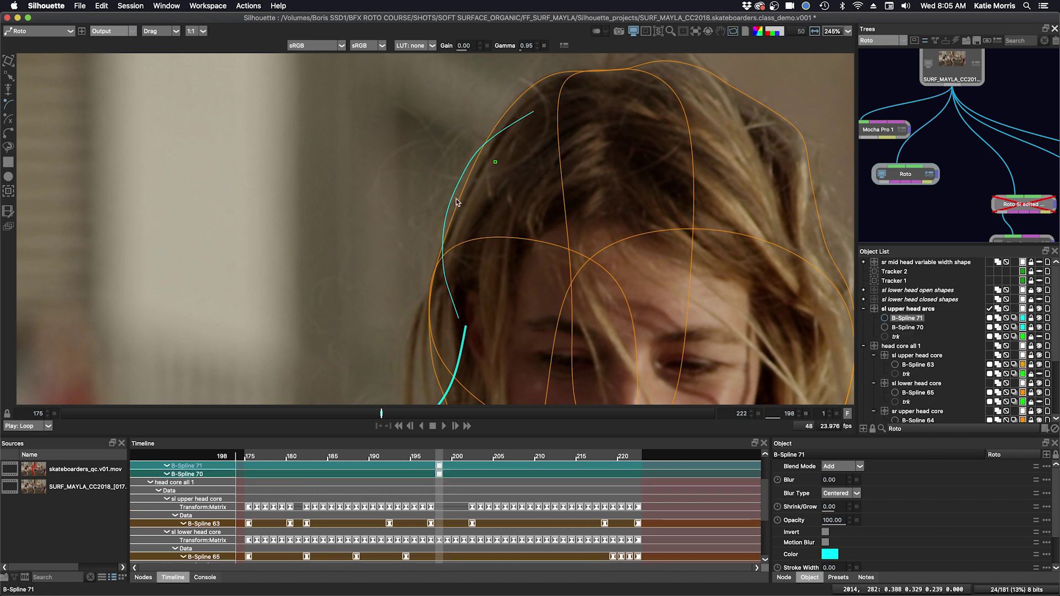
pyautogui.click(456, 200)
pyautogui.click(438, 226)
pyautogui.click(432, 245)
pyautogui.click(433, 290)
pyautogui.click(436, 322)
pyautogui.moveTo(442, 328); pyautogui.dragTo(444, 332)
pyautogui.press('Escape')
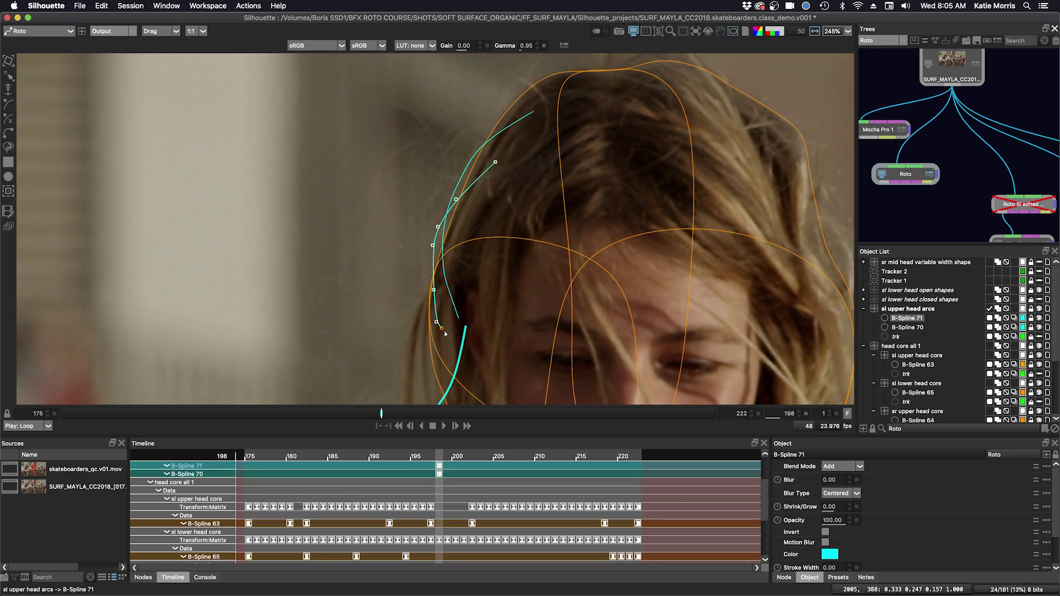
pyautogui.moveTo(456, 199); pyautogui.dragTo(440, 227)
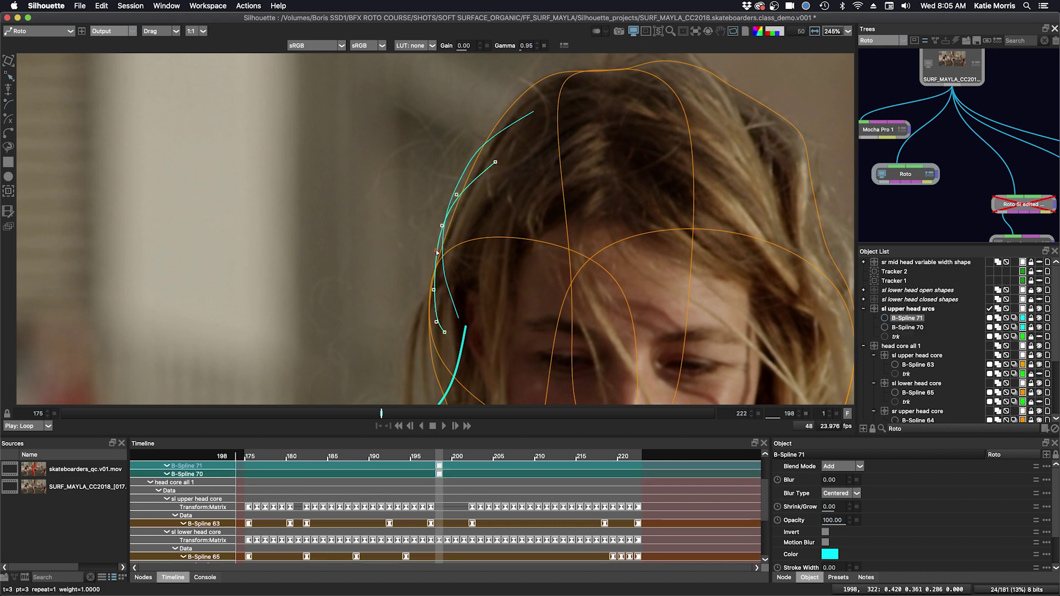
# Step: Draw a third, shorter open B-Spline arc along the head's outer hair edge and extend its upper end into the hair
pyautogui.click(506, 120)
pyautogui.click(475, 136)
pyautogui.click(467, 160)
pyautogui.click(456, 186)
pyautogui.click(453, 220)
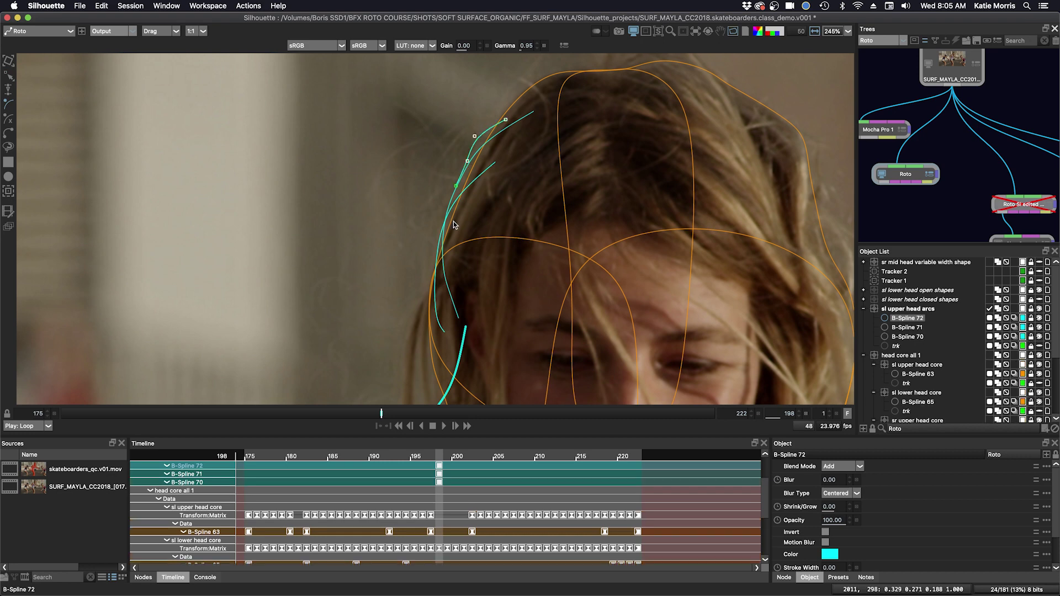
pyautogui.click(457, 252)
pyautogui.click(467, 274)
pyautogui.moveTo(506, 120); pyautogui.dragTo(523, 116)
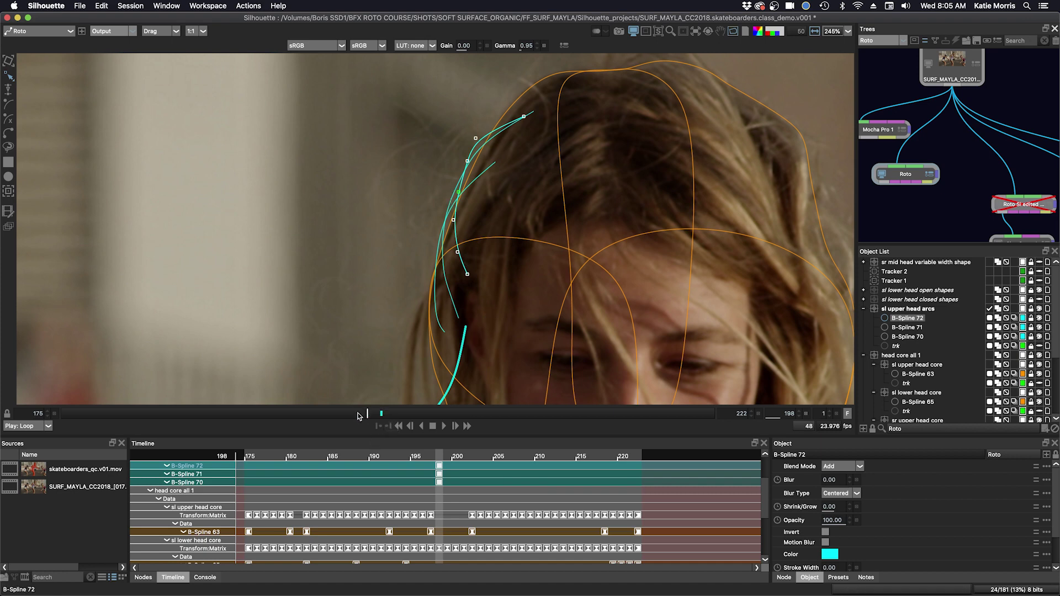
# Step: At frame 195, duplicate the three hair arc splines and lock the originals
pyautogui.moveTo(381, 413); pyautogui.dragTo(451, 414)
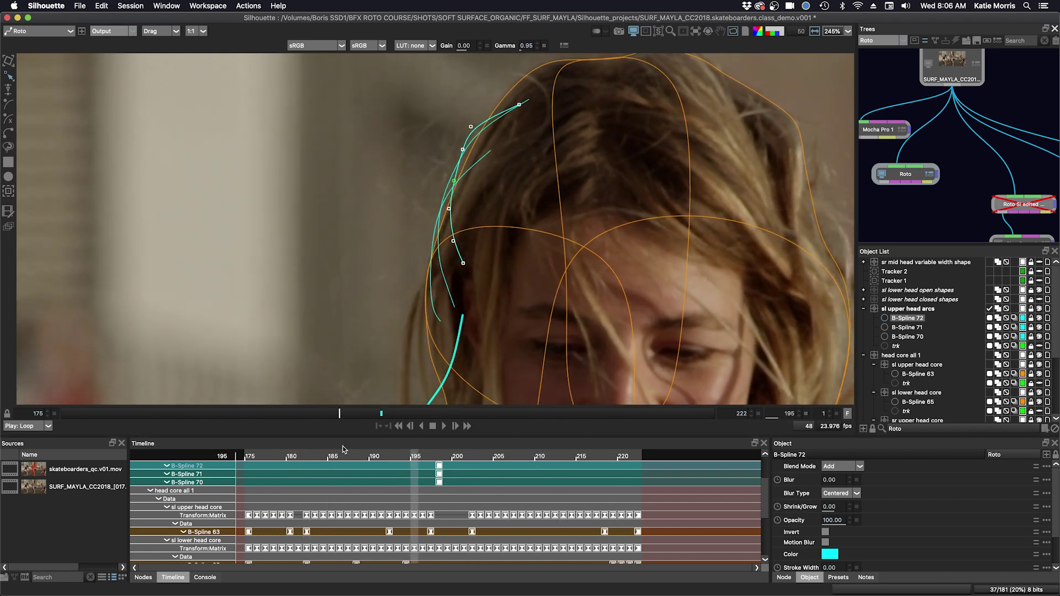
pyautogui.keyDown('shift'); pyautogui.click(908, 337); pyautogui.keyUp('shift')
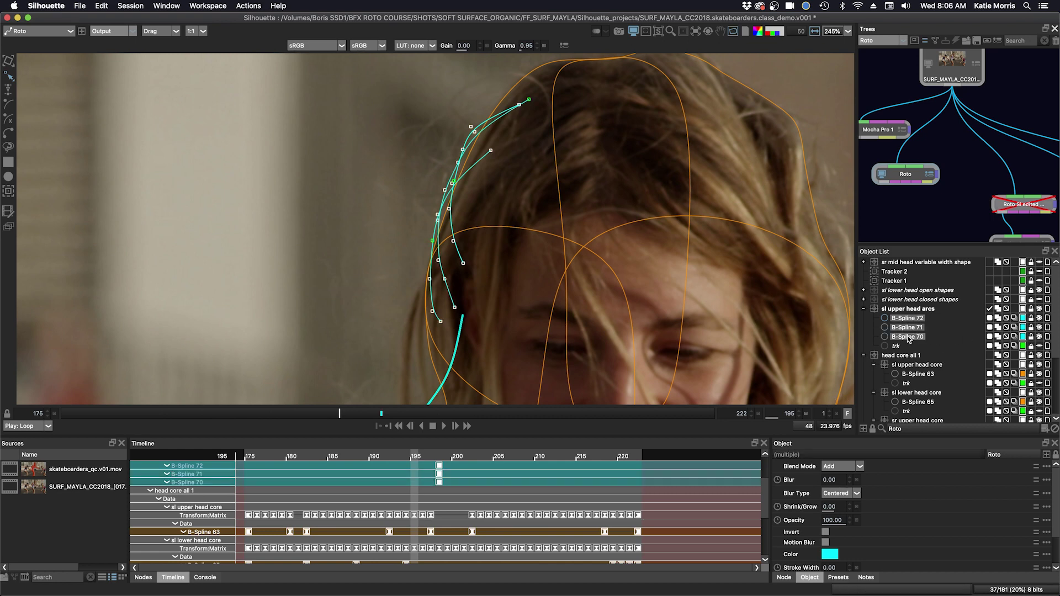
pyautogui.press('super+d')
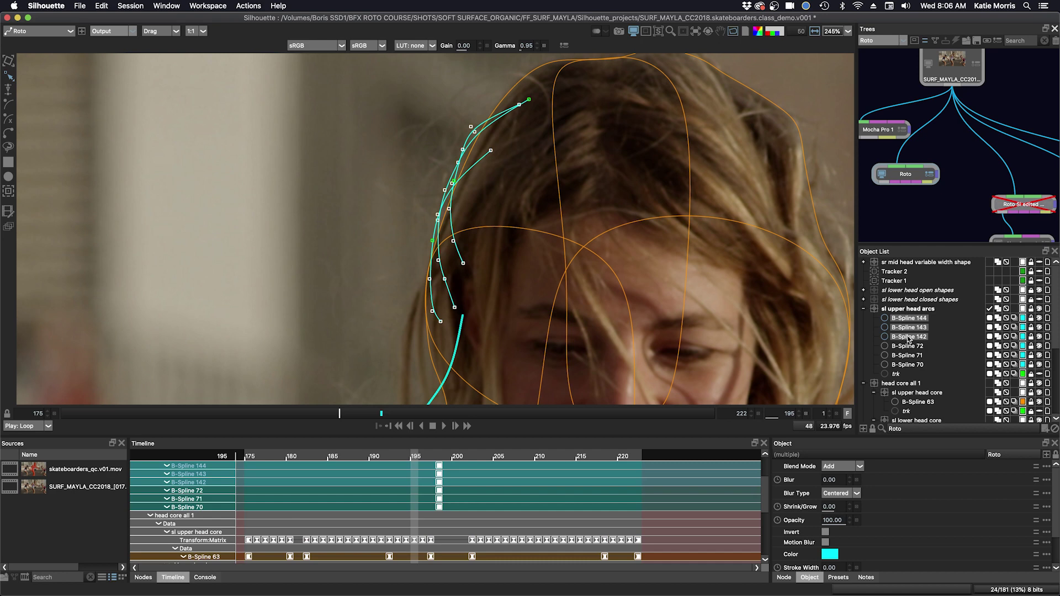
pyautogui.click(1030, 346)
pyautogui.click(1031, 355)
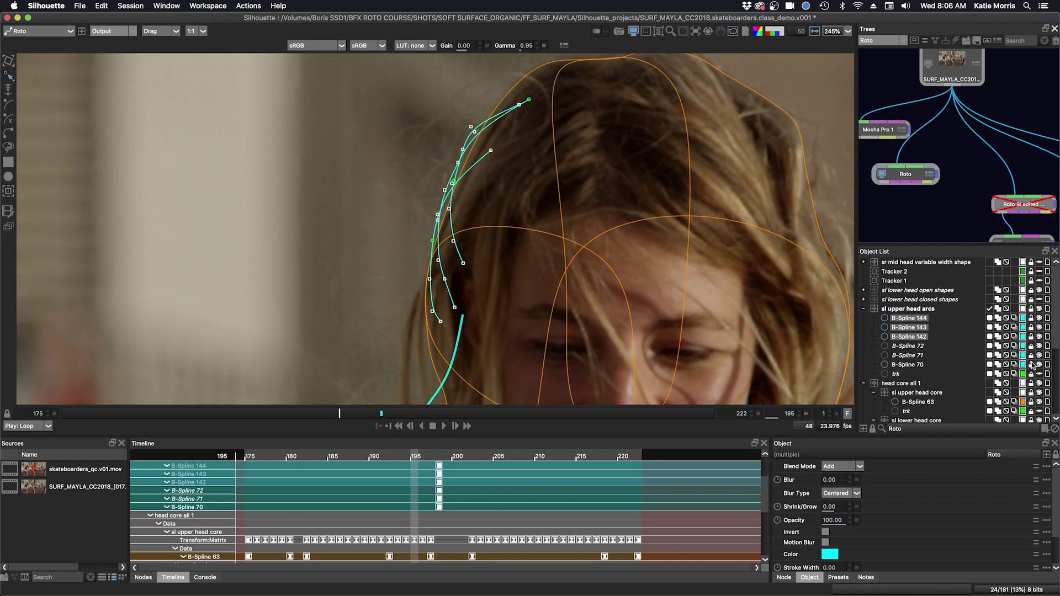
# Step: Change the color of the three duplicated arc splines to Red
pyautogui.click(1023, 319)
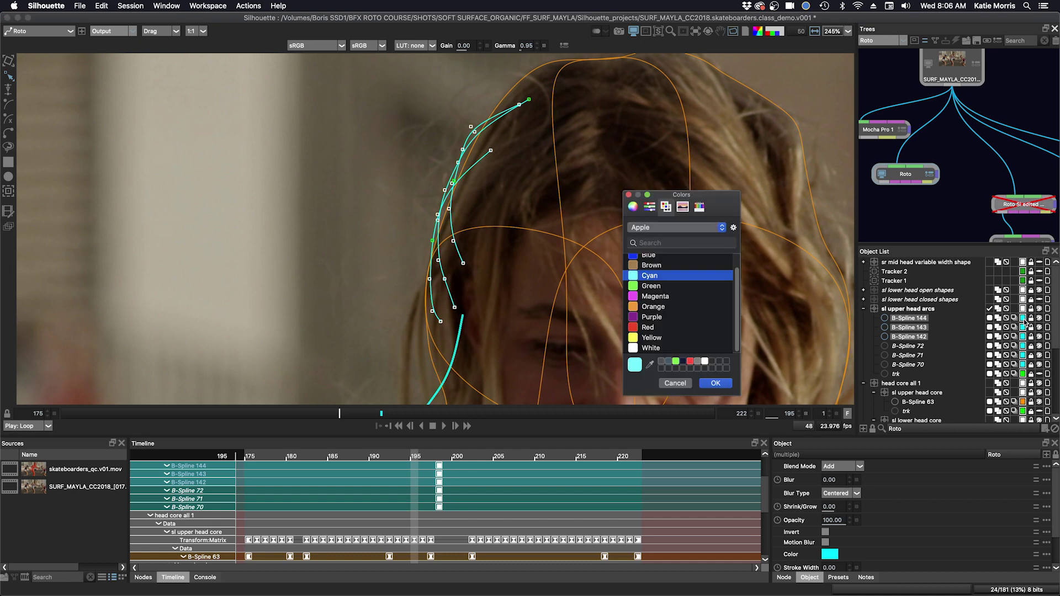
pyautogui.click(632, 328)
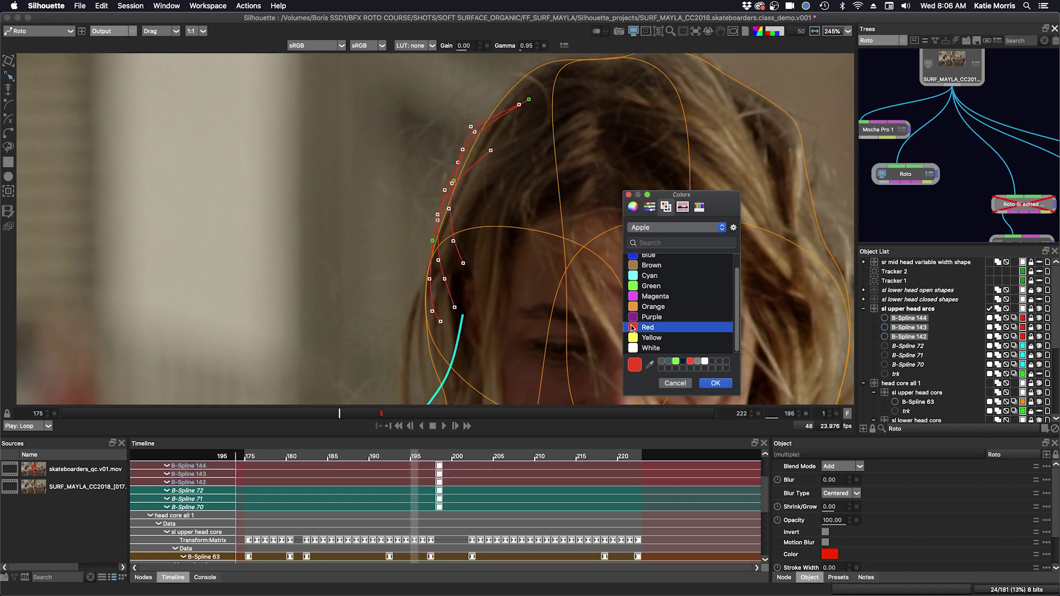
pyautogui.click(710, 382)
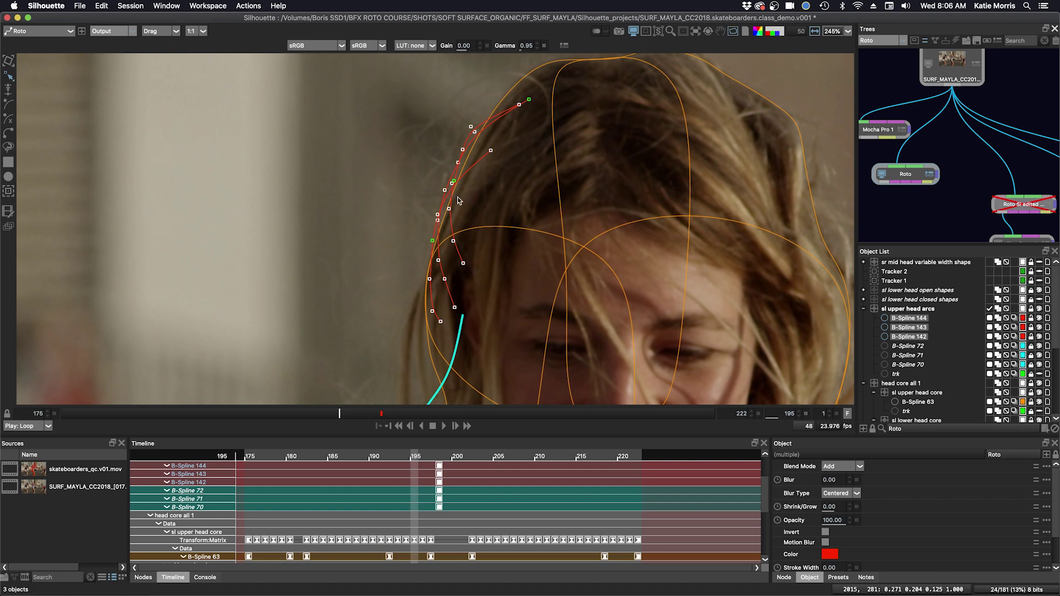
# Step: Try moving the three red duplicate arcs together slightly up and inward over the hair at frame 195
pyautogui.press('t')
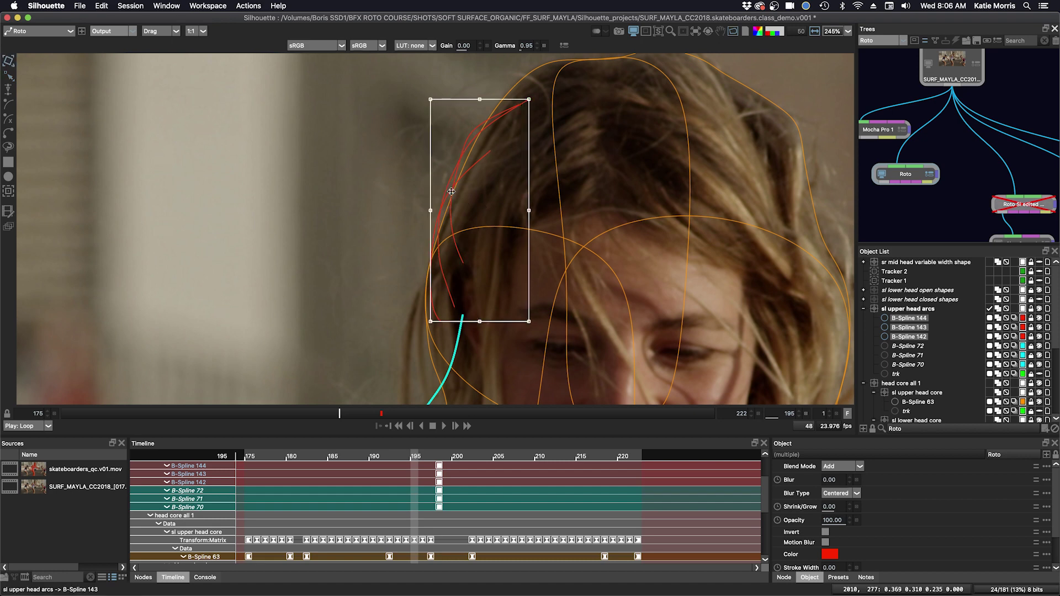
pyautogui.moveTo(451, 191); pyautogui.dragTo(460, 172)
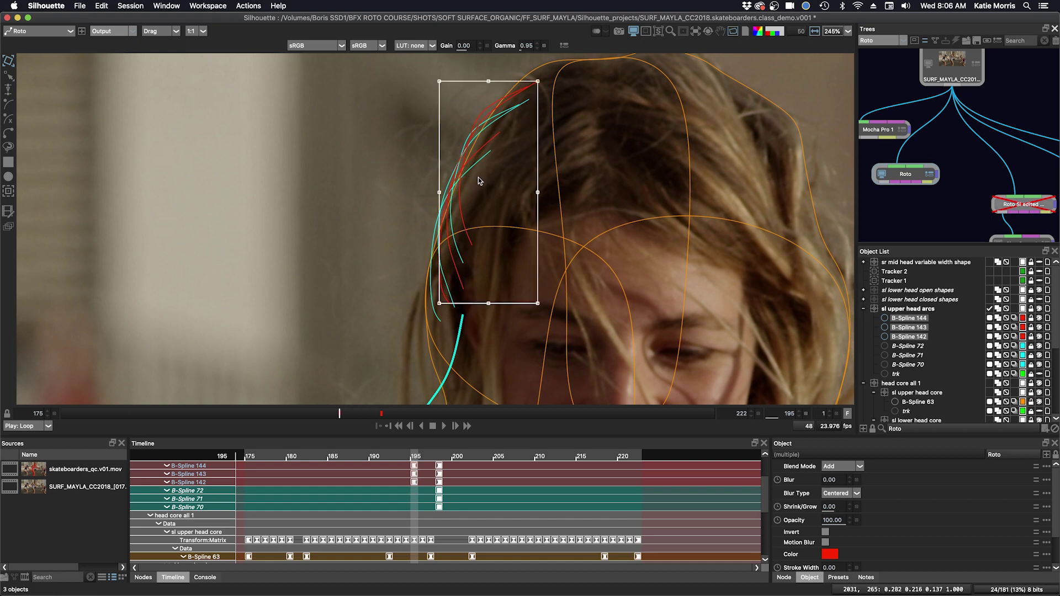
pyautogui.click(479, 177)
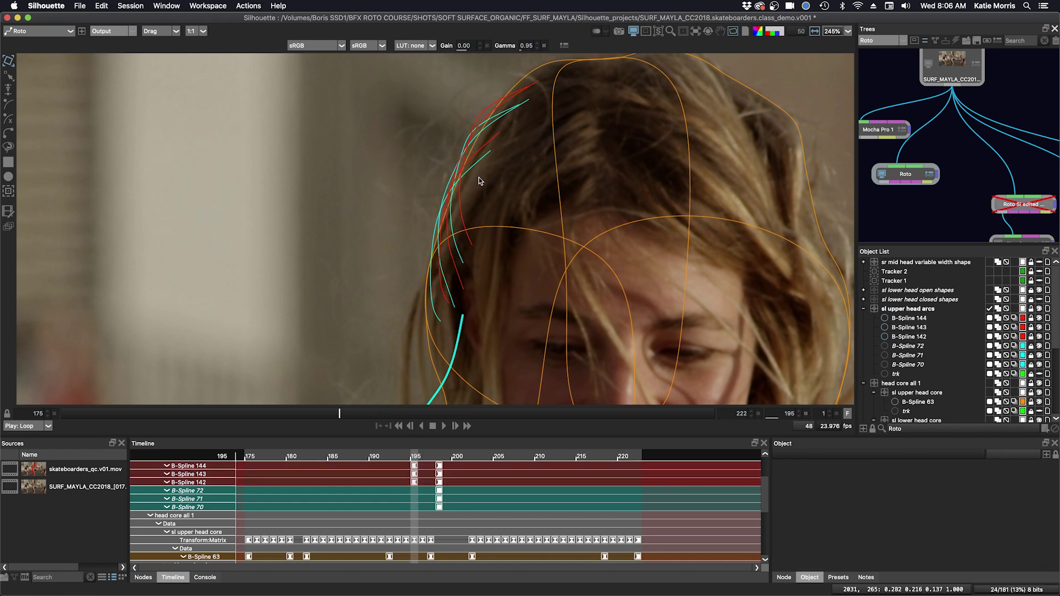
# Step: Try reshaping the red arcs at frame 195 by adjusting their upper points, middle points and lower ends
pyautogui.click(484, 114)
pyautogui.click(483, 113)
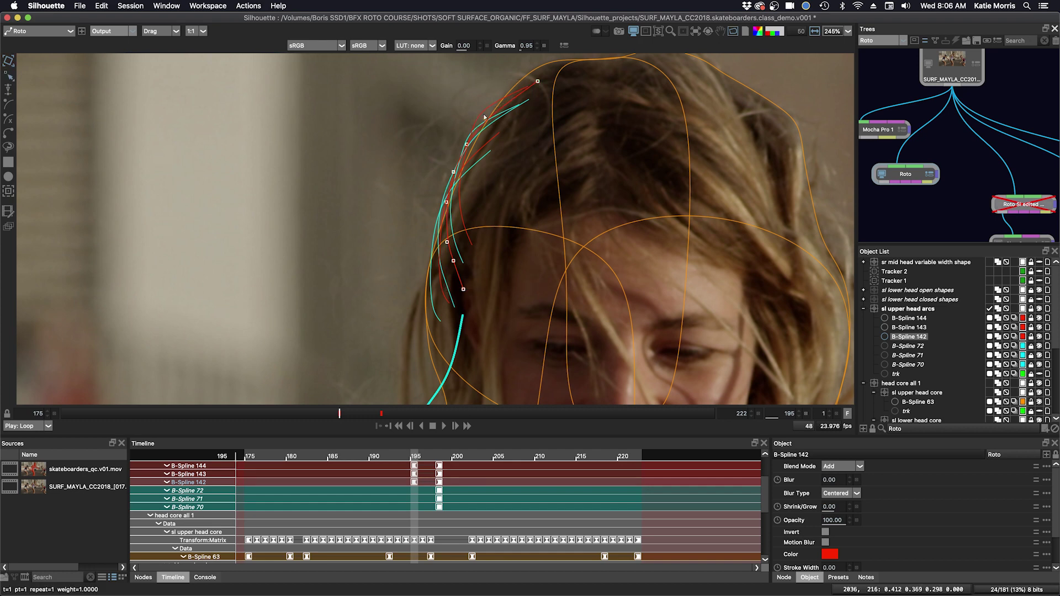
pyautogui.click(484, 111)
pyautogui.moveTo(483, 115); pyautogui.dragTo(487, 120)
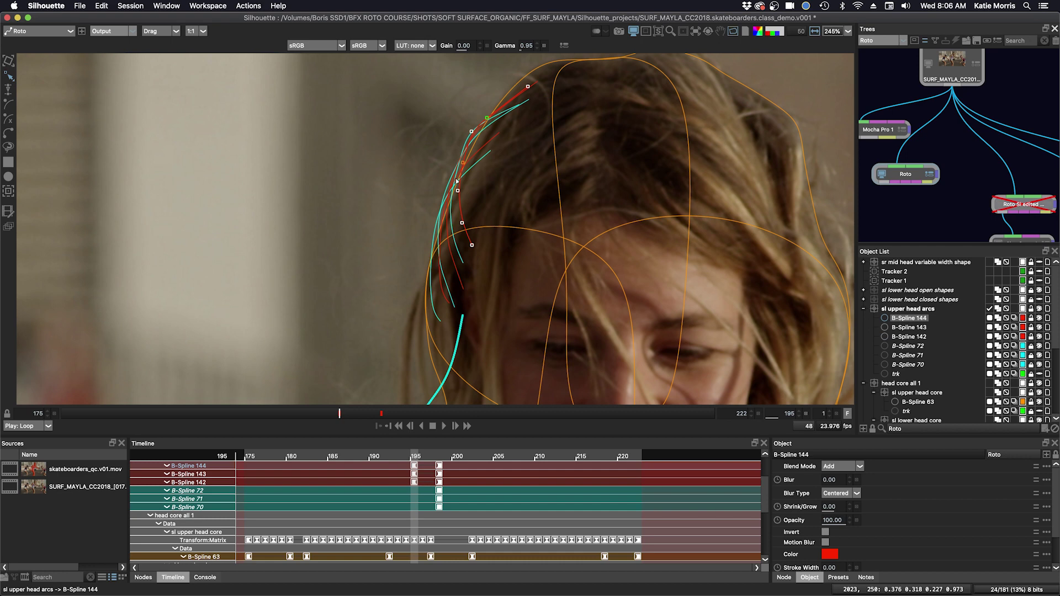
pyautogui.moveTo(458, 191); pyautogui.dragTo(440, 205)
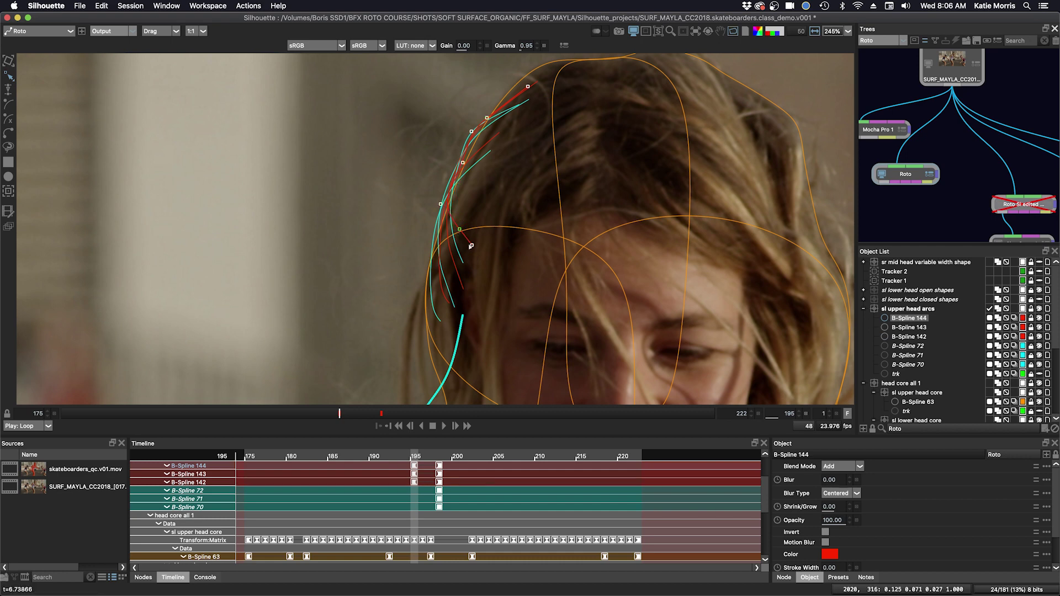
pyautogui.moveTo(471, 245); pyautogui.dragTo(469, 271)
pyautogui.click(456, 271)
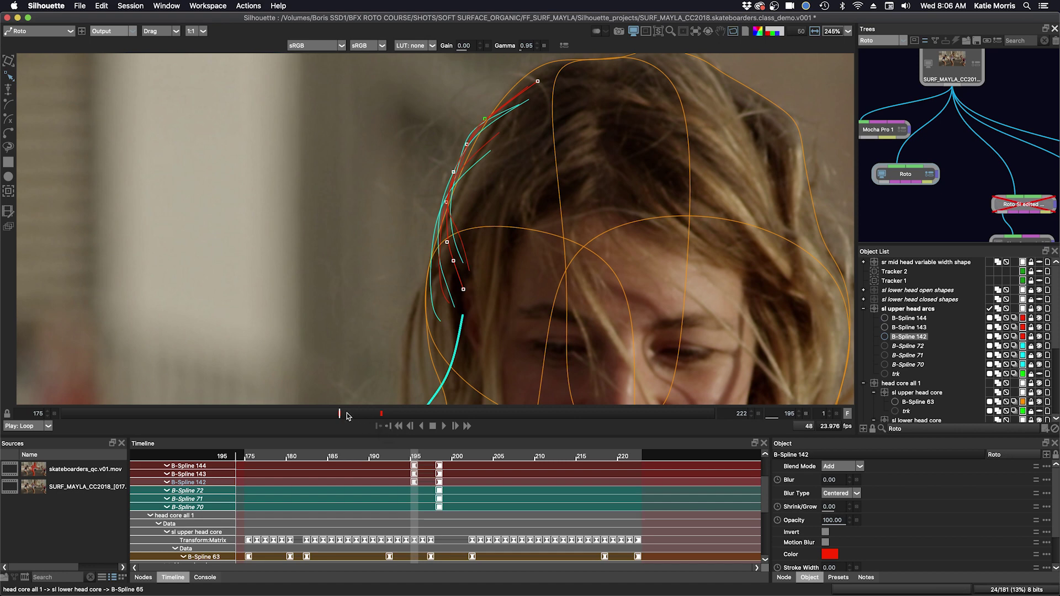
# Step: Delete the frame 195 keyframes of the three red arc splines
pyautogui.moveTo(352, 415)
pyautogui.mouseDown()
pyautogui.moveTo(164, 406)
pyautogui.moveTo(578, 416)
pyautogui.moveTo(197, 420)
pyautogui.moveTo(405, 414)
pyautogui.moveTo(270, 424)
pyautogui.moveTo(425, 435)
pyautogui.moveTo(341, 422)
pyautogui.mouseUp()
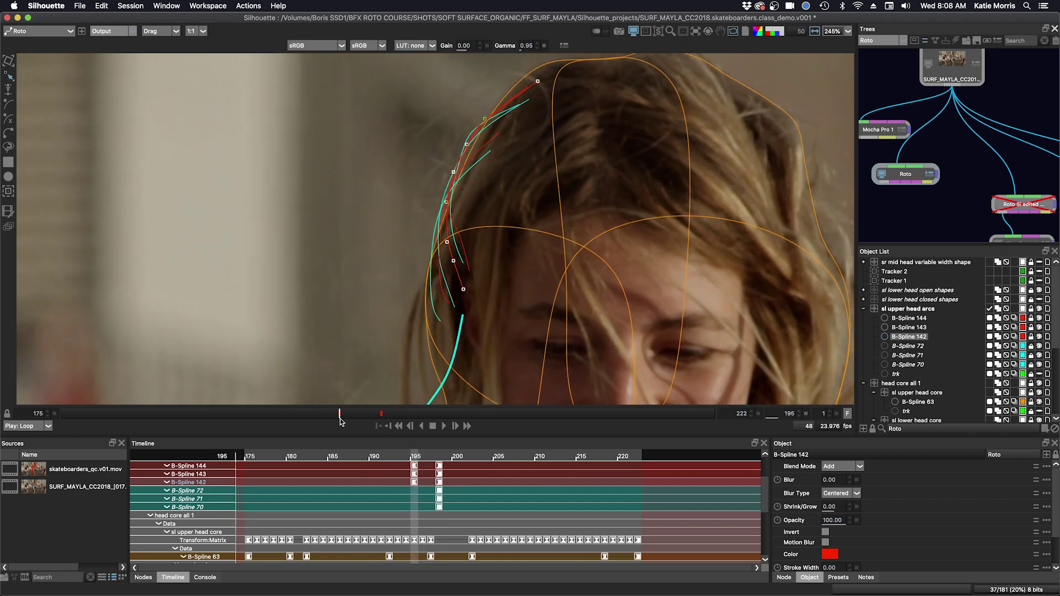
pyautogui.keyDown('shift'); pyautogui.click(413, 473); pyautogui.keyUp('shift')
pyautogui.keyDown('shift'); pyautogui.click(412, 482); pyautogui.keyUp('shift')
pyautogui.press('Delete')
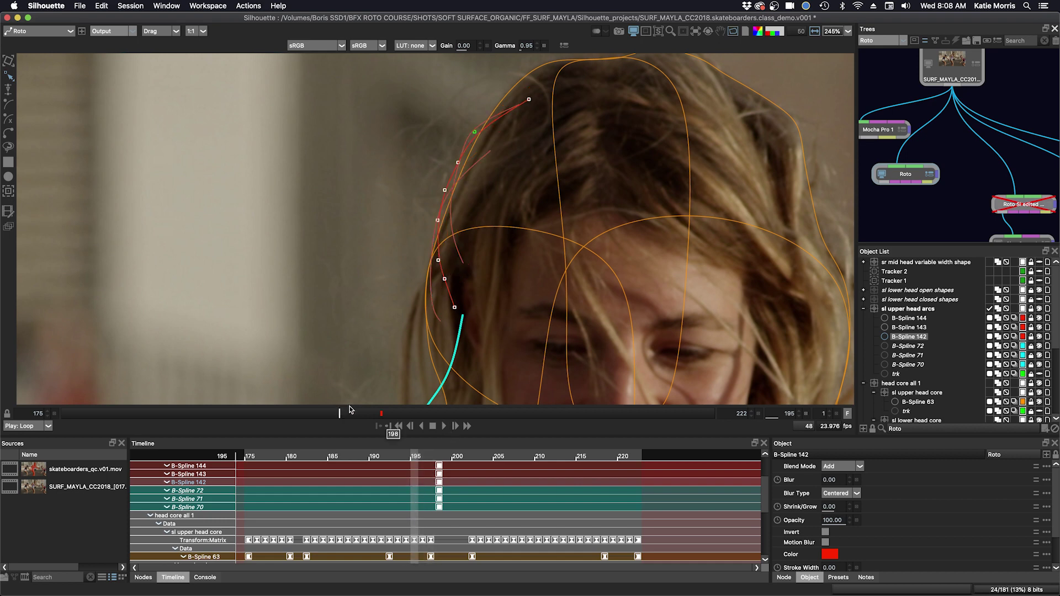
# Step: At existing keyframe 198, move the three red duplicate arcs together slightly up and inward over the hair
pyautogui.click(381, 414)
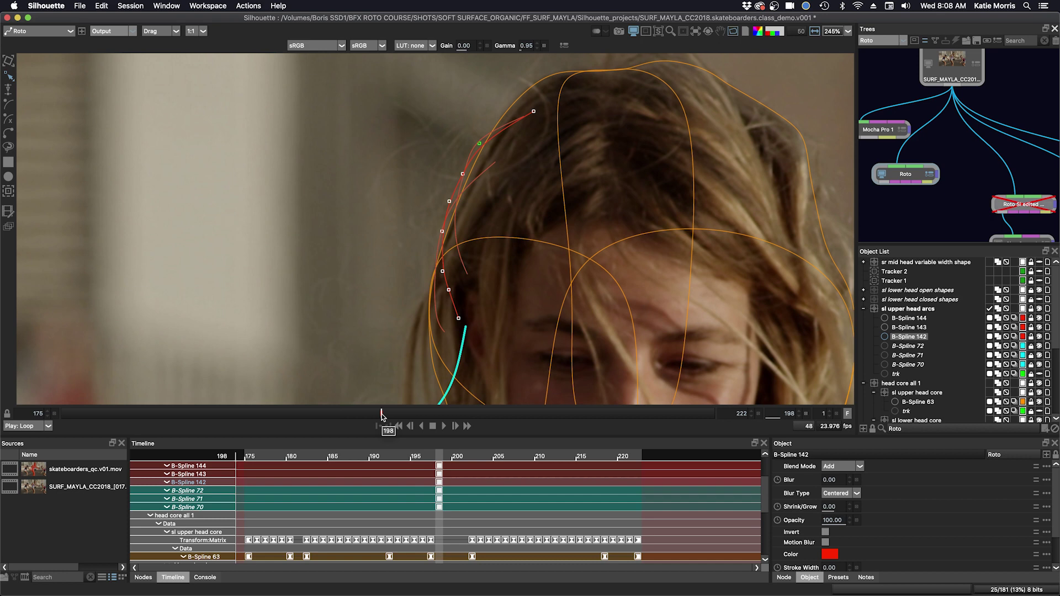
pyautogui.click(905, 318)
pyautogui.keyDown('shift'); pyautogui.click(905, 337); pyautogui.keyUp('shift')
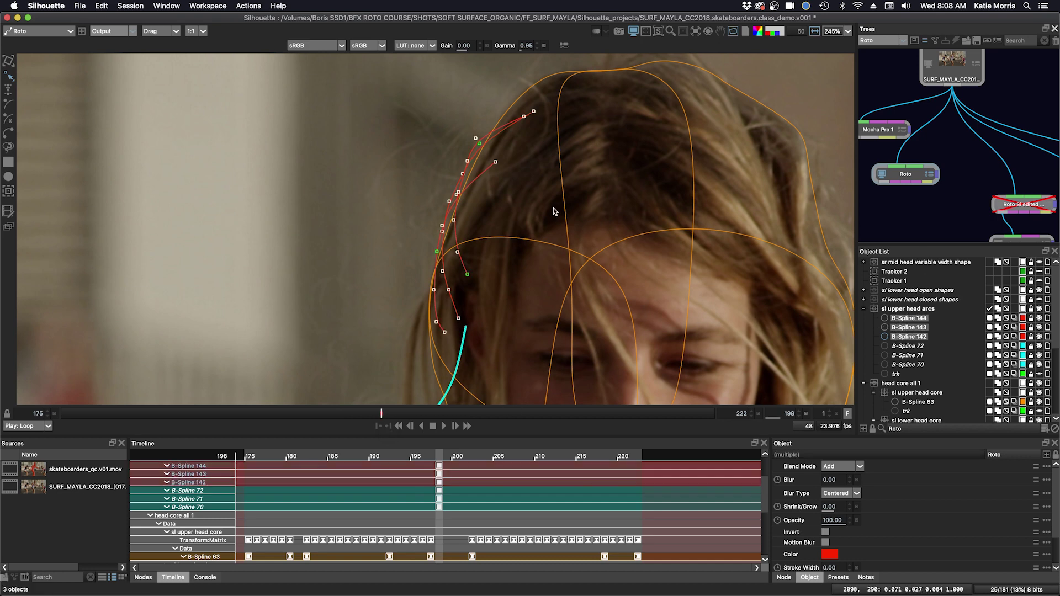
pyautogui.press('t')
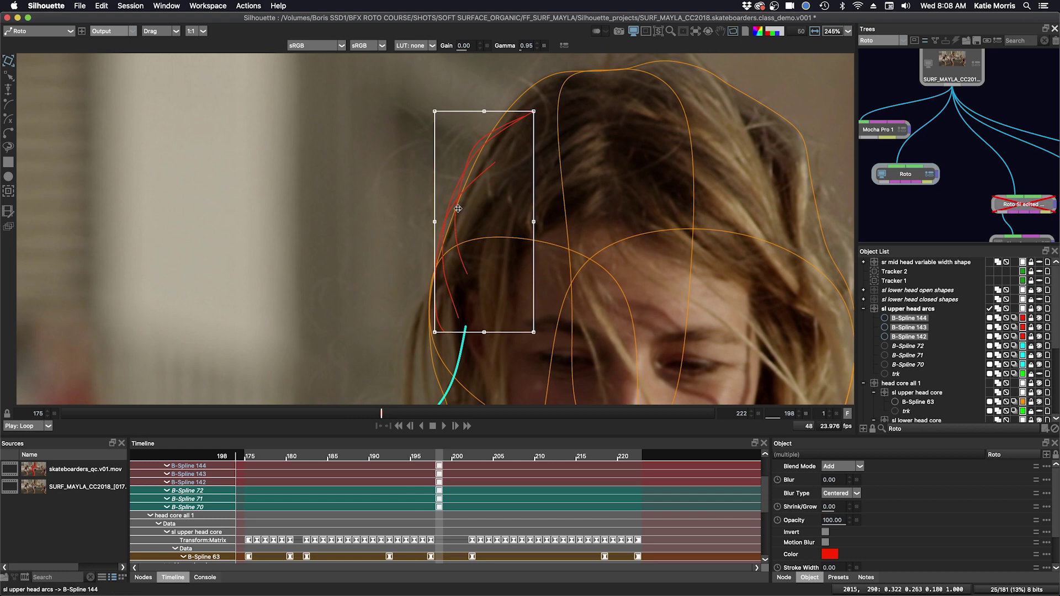
pyautogui.moveTo(457, 209); pyautogui.dragTo(466, 194)
# Step: Reshape the red arc B-Spline 144 at frame 198 by adjusting its upper, middle and lower points to vary the strand
pyautogui.press('r')
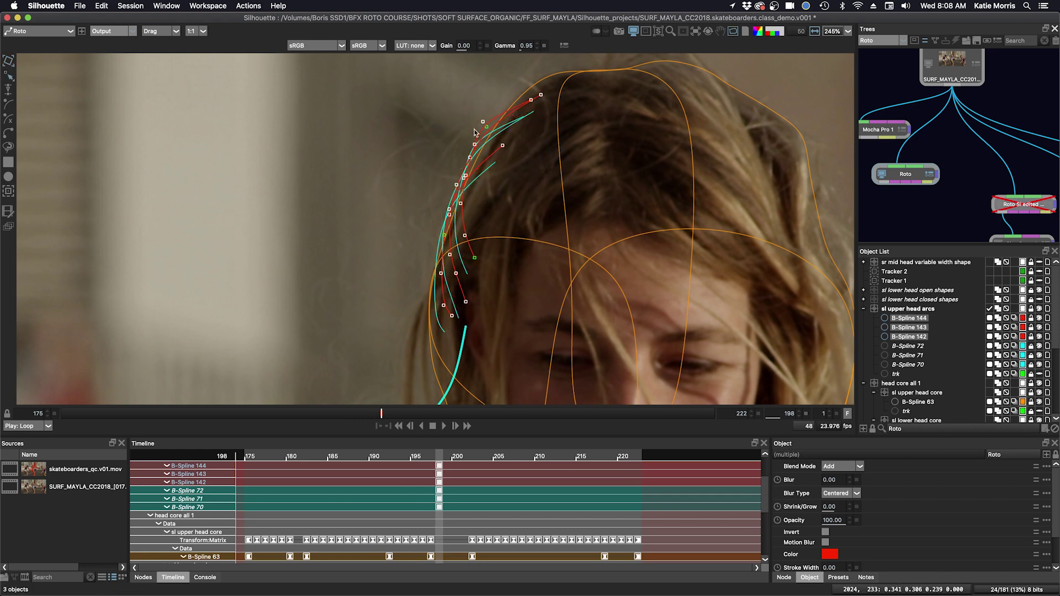
pyautogui.click(484, 123)
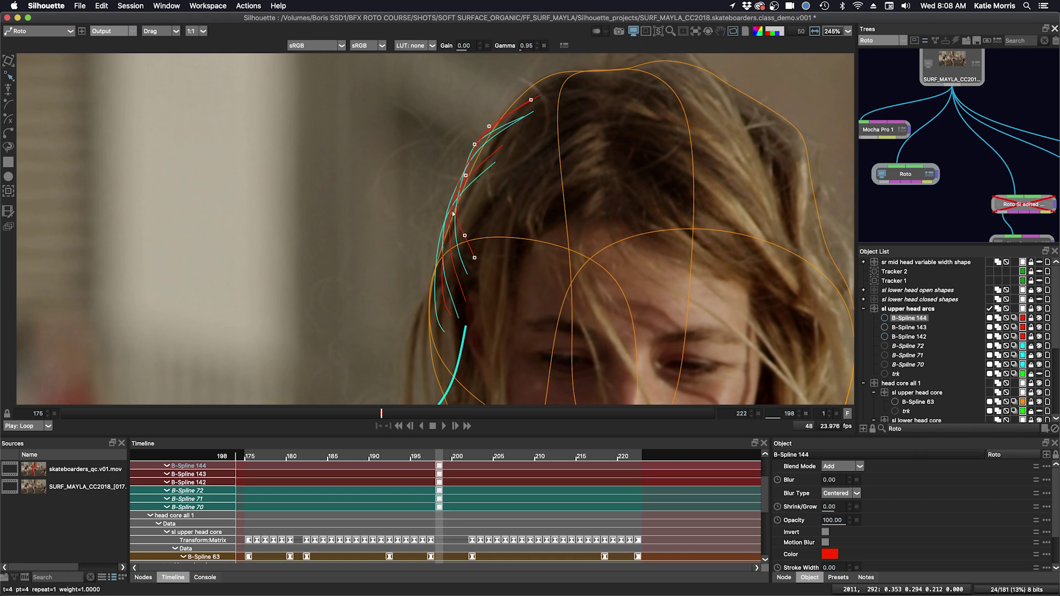
pyautogui.click(453, 214)
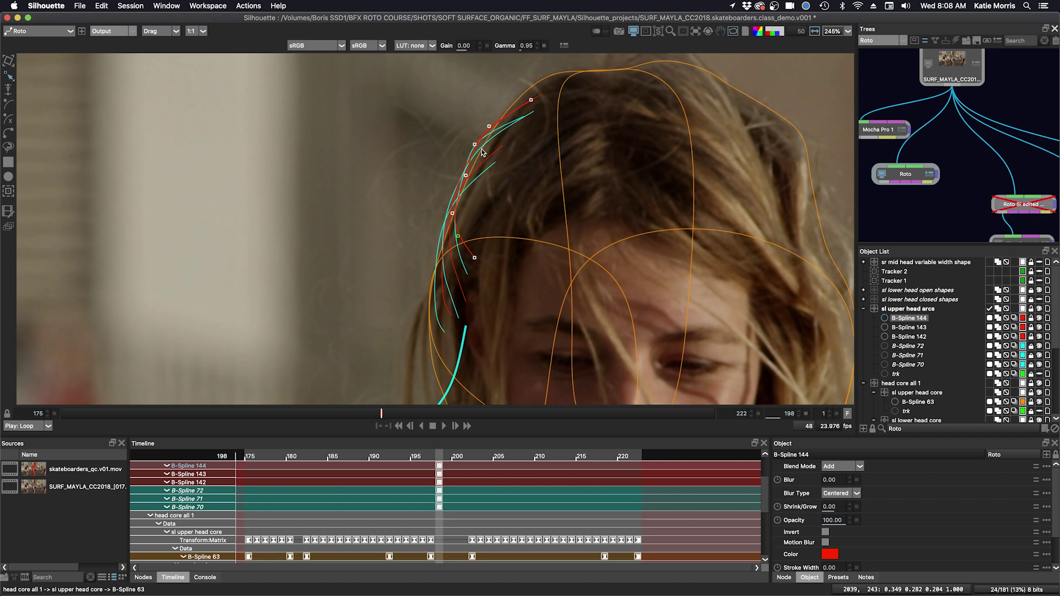
pyautogui.moveTo(474, 145); pyautogui.dragTo(476, 151)
pyautogui.moveTo(531, 100); pyautogui.dragTo(526, 99)
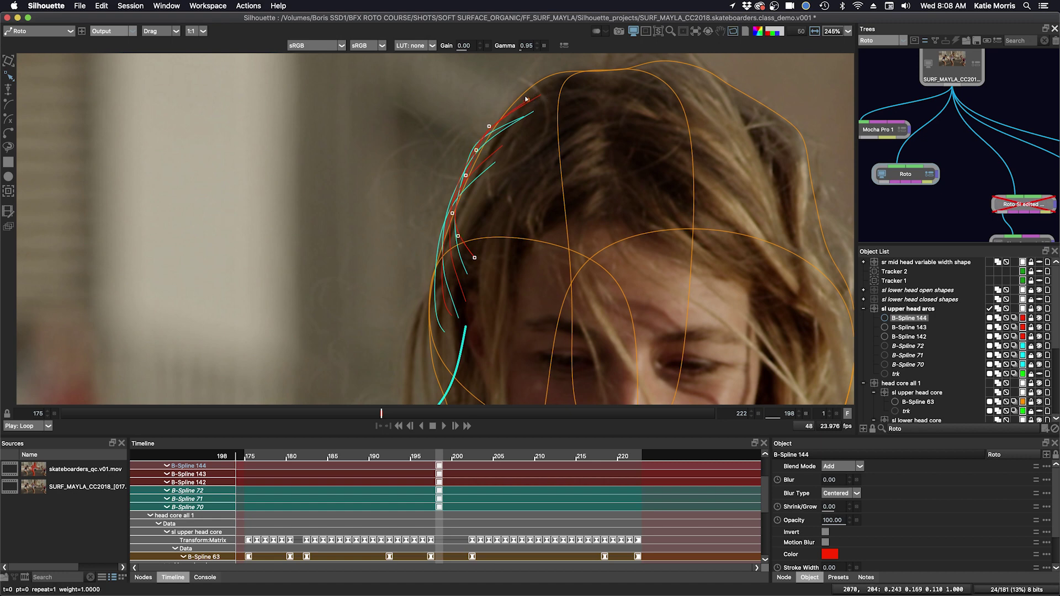
pyautogui.click(443, 302)
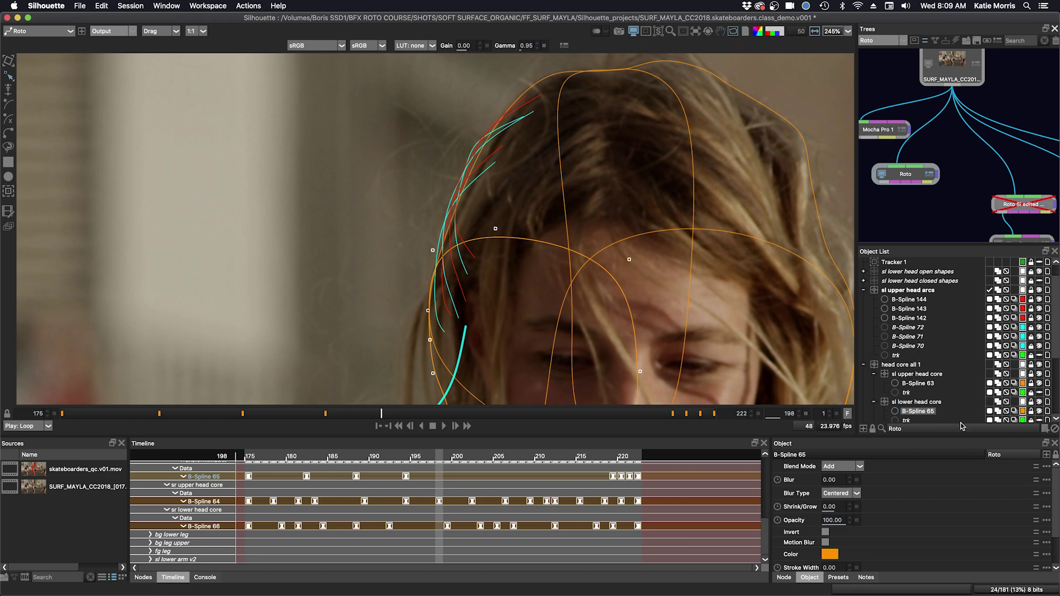
# Step: Enlarge the object properties area, select all six arc splines and unlock the three original cyan ones
pyautogui.moveTo(957, 443); pyautogui.dragTo(957, 413)
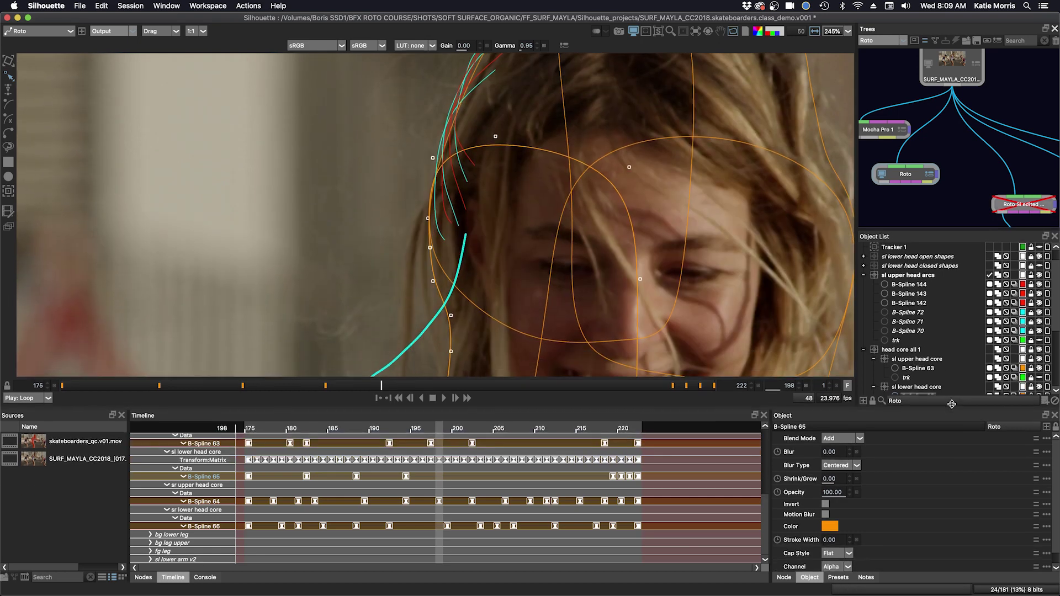
pyautogui.click(916, 286)
pyautogui.keyDown('shift'); pyautogui.click(908, 330); pyautogui.keyUp('shift')
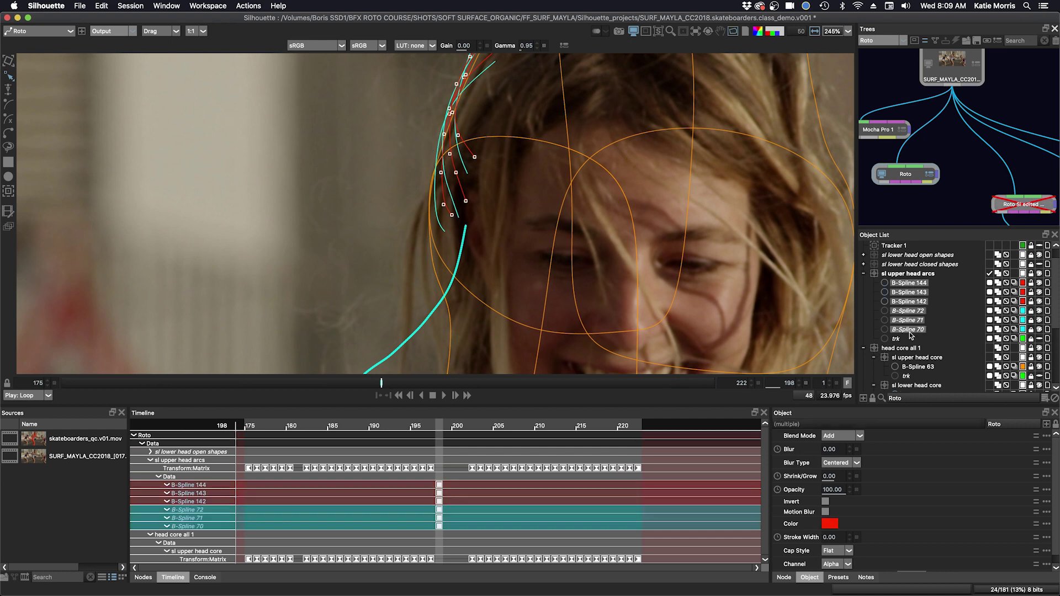
pyautogui.click(1031, 319)
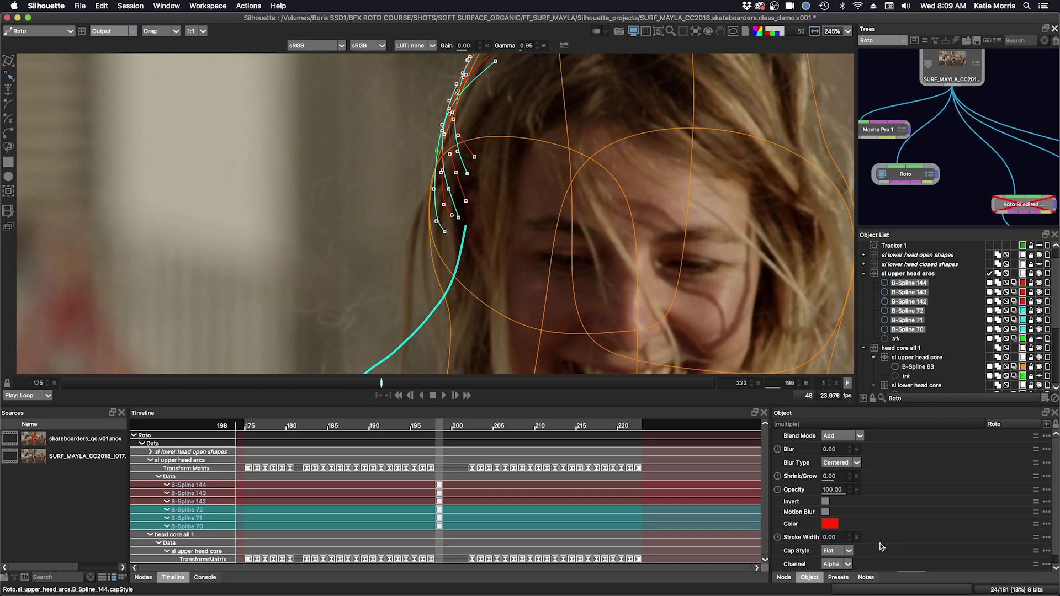
# Step: Set the stroke width of the six selected arc splines to 1
pyautogui.click(834, 539)
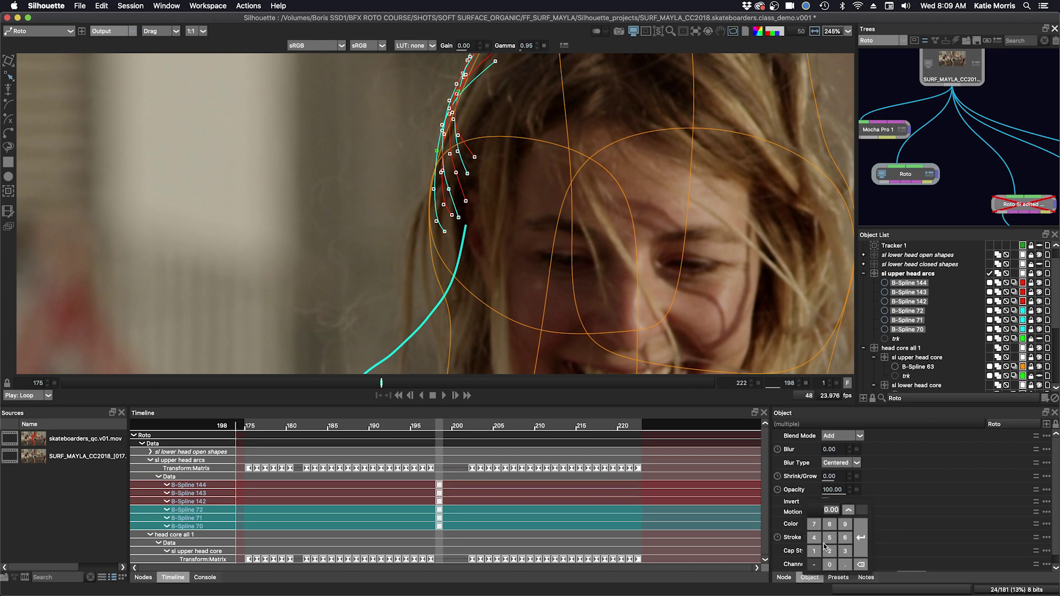
pyautogui.click(814, 550)
pyautogui.click(861, 538)
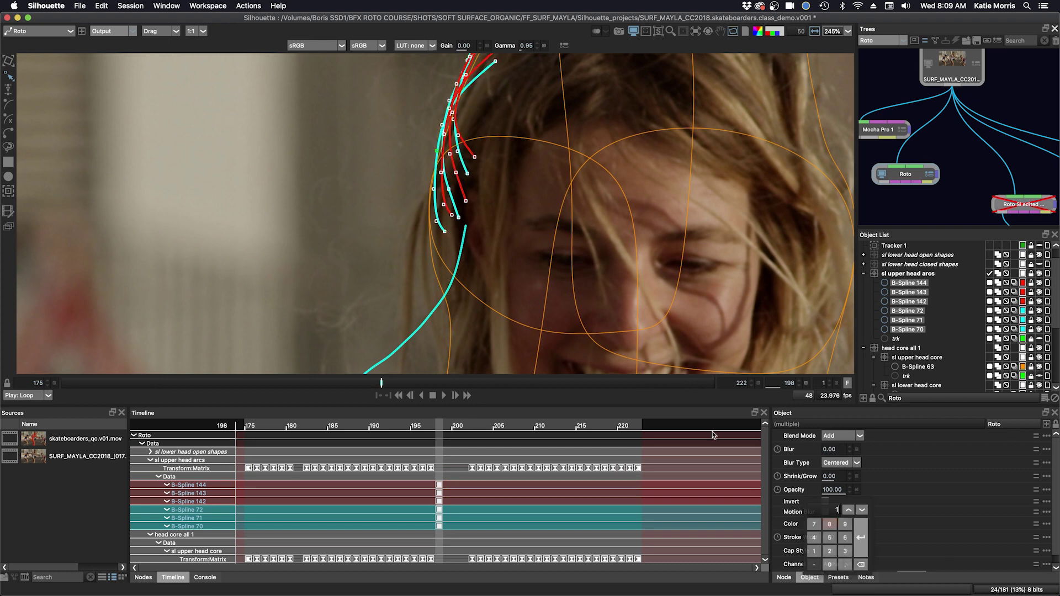
# Step: Inspect the stroked hair strands as a colored matte overlay with the spline outlines hidden, and in the alpha view
pyautogui.moveTo(576, 144); pyautogui.dragTo(562, 170)
pyautogui.hotkey('shift', 'a')
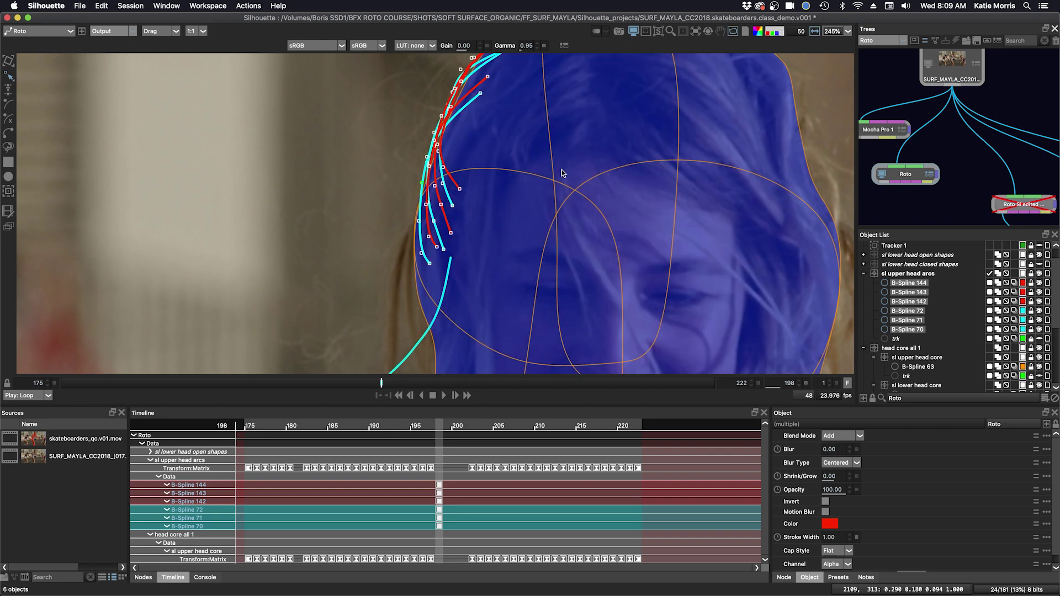
pyautogui.press('o')
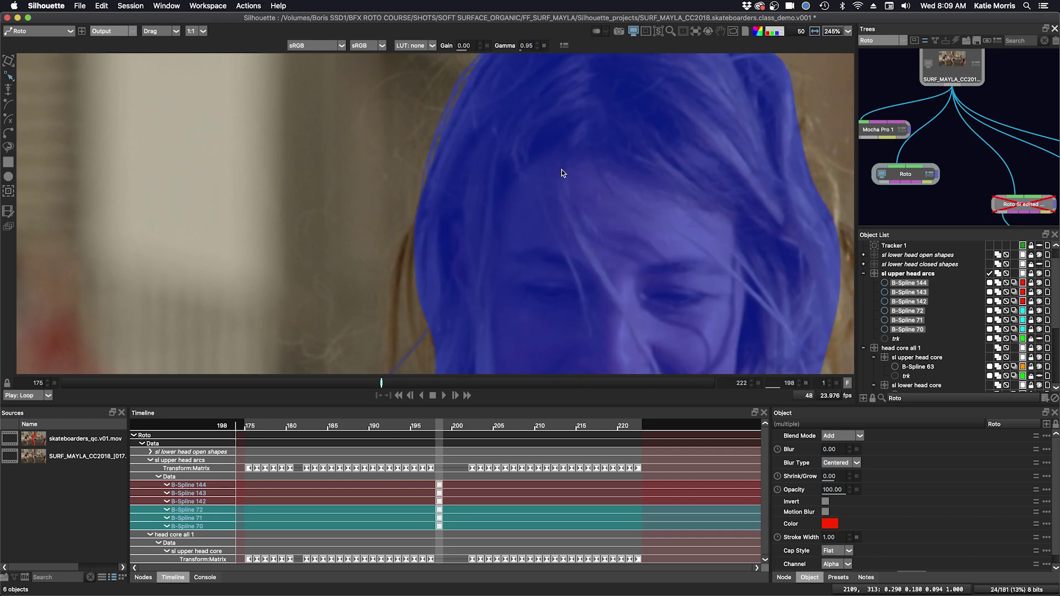
pyautogui.press('a')
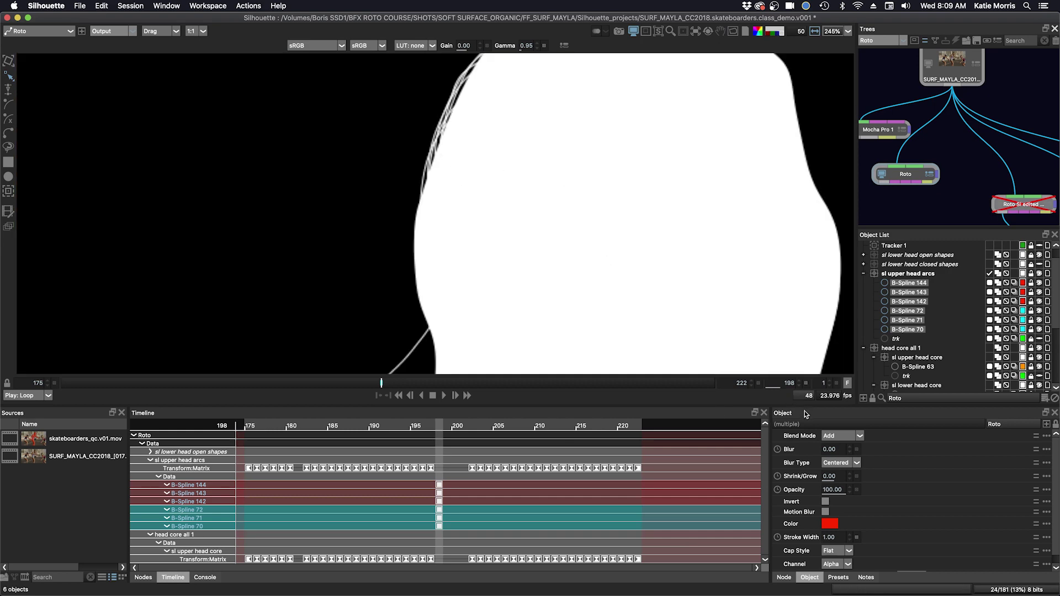
# Step: Set the blur of the six selected arc splines to 0.3
pyautogui.click(834, 476)
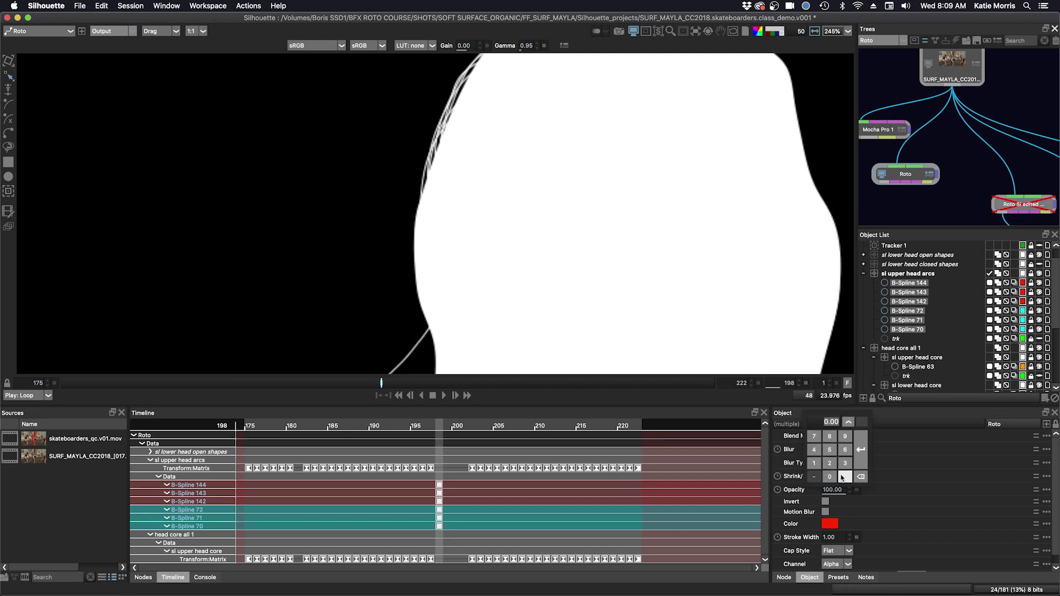
pyautogui.click(842, 478)
pyautogui.click(844, 464)
pyautogui.click(859, 453)
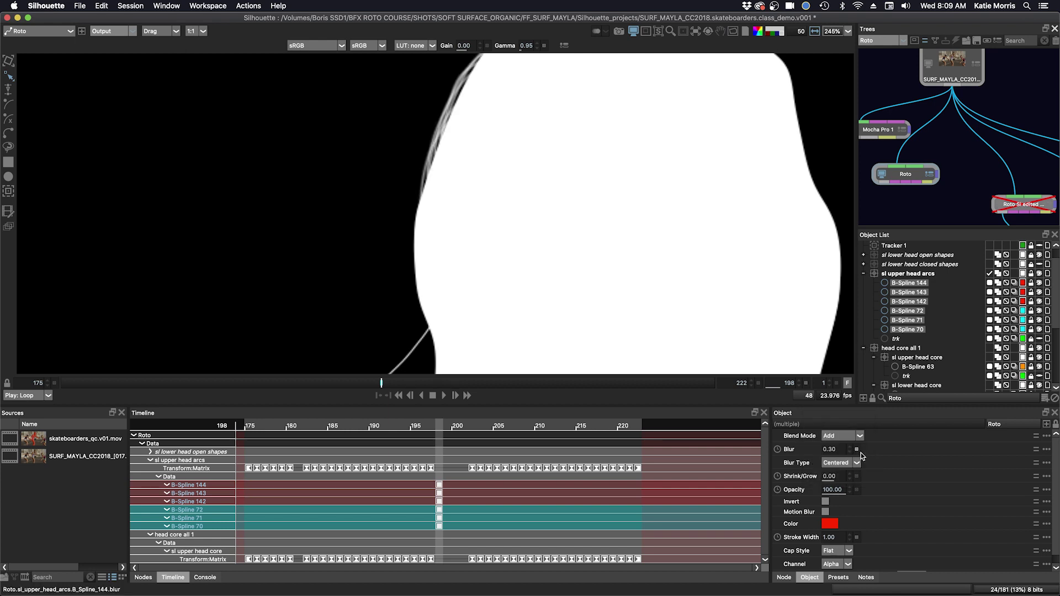
# Step: Scrub through the shot to check the strands' alpha matte in motion, and return to the color image view at frame 194
pyautogui.moveTo(373, 380); pyautogui.dragTo(170, 380)
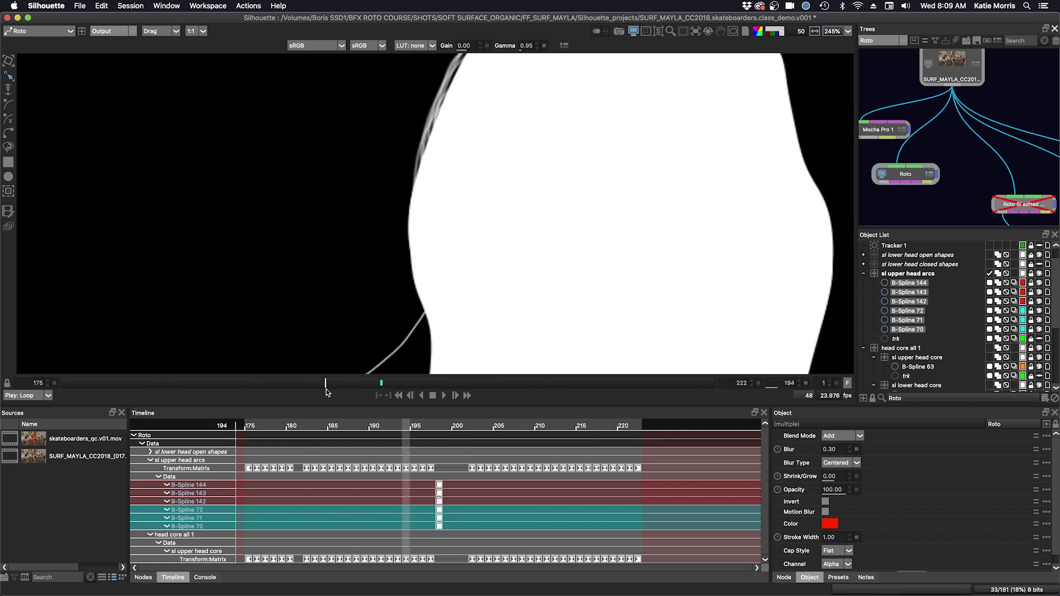
pyautogui.press('space')
pyautogui.press('a')
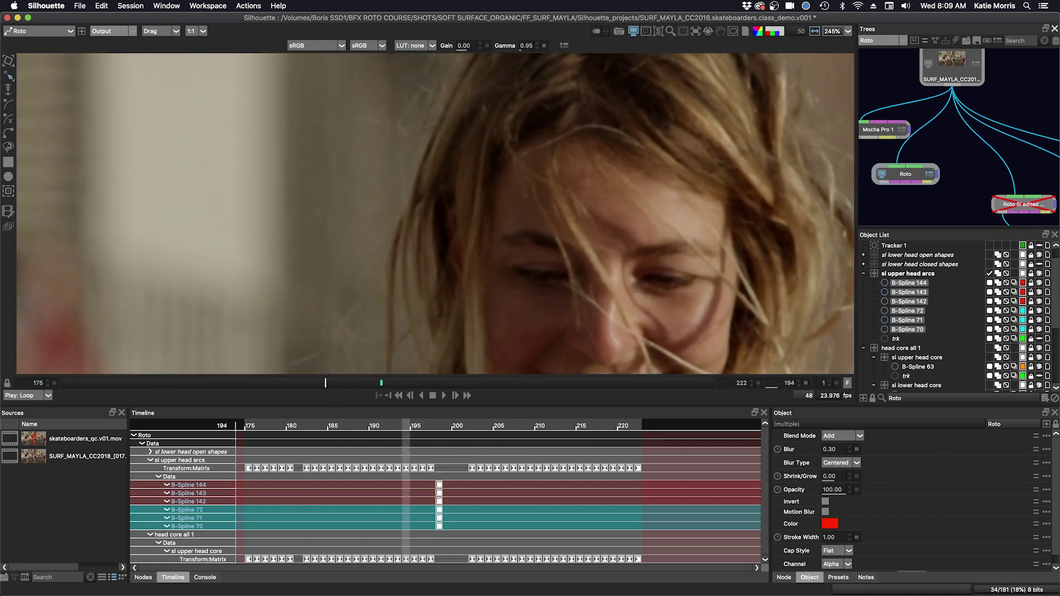